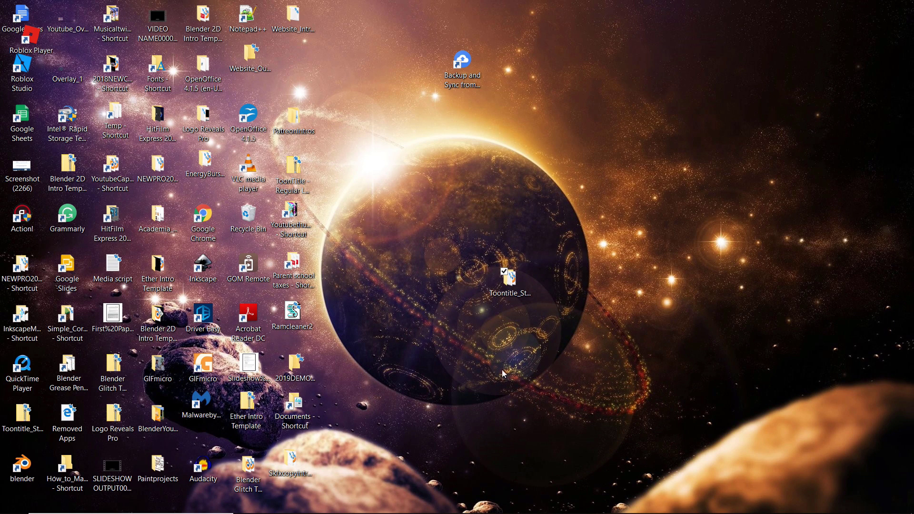
Open Toontitle_Startup_Blend_File.blend in Blender from the Toontitle startup folder on the desktop.
double_click(510, 281)
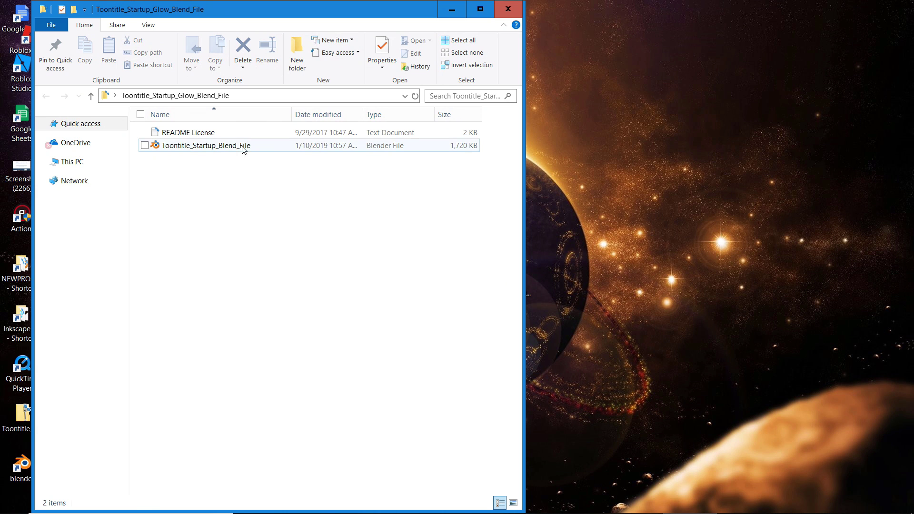
click(186, 147)
right_click(186, 148)
click(158, 154)
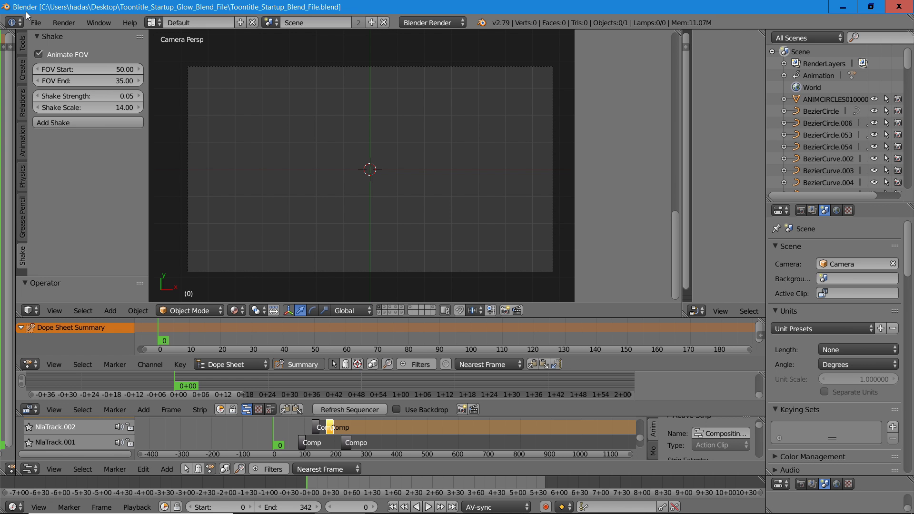
Install the ToonTitle.zip add-on from the DEC2018T folder via User Preferences > Add-ons.
click(36, 23)
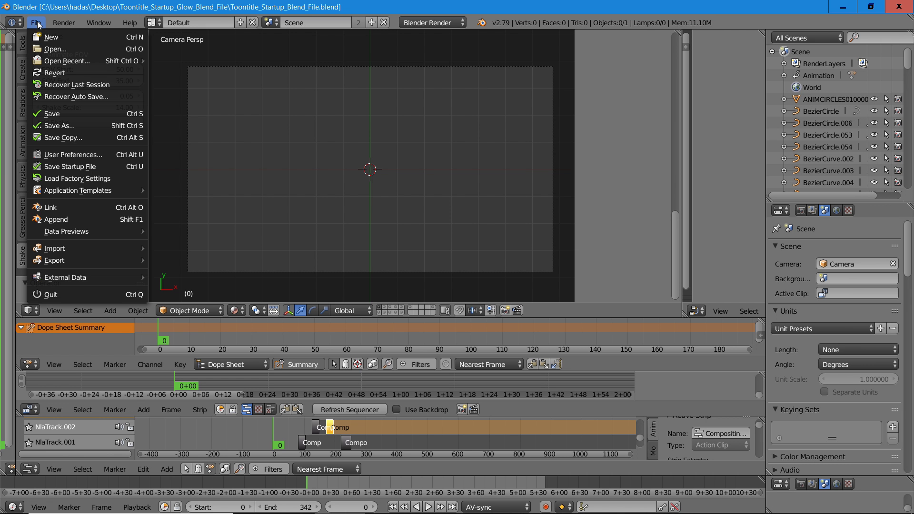
click(119, 155)
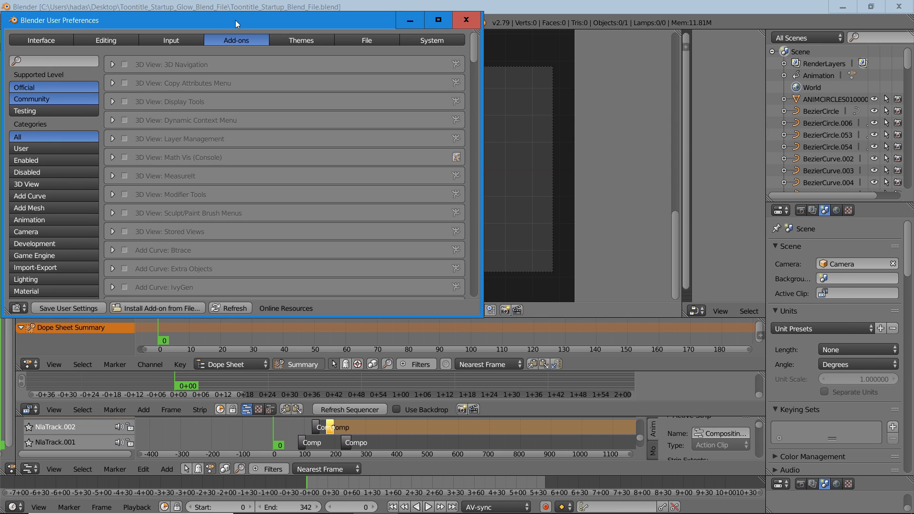
drag(235, 22, 322, 68)
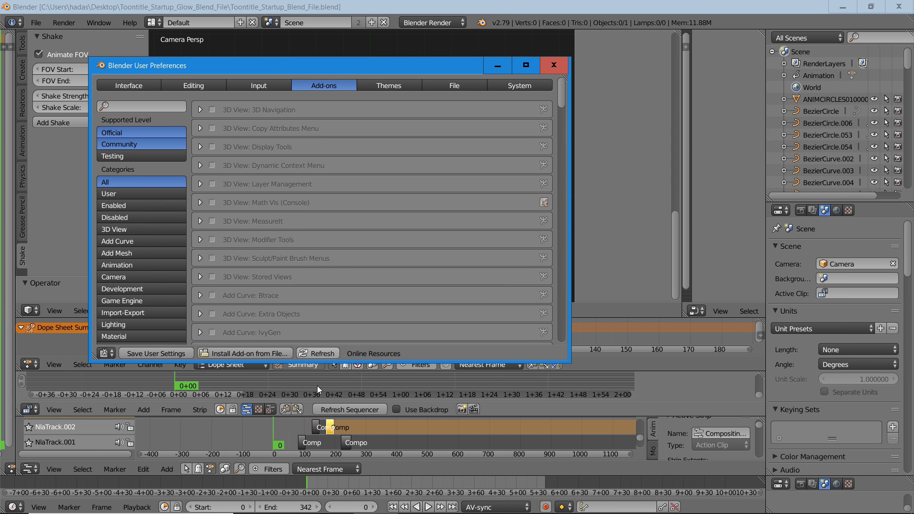
click(275, 354)
drag(207, 147, 202, 333)
scroll(219, 245, down, 5)
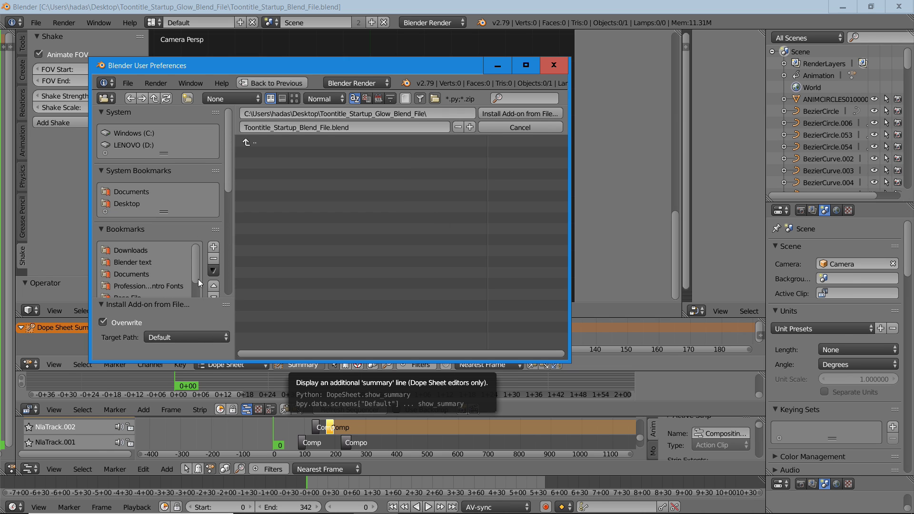
scroll(219, 245, up, 2)
scroll(191, 253, down, 10)
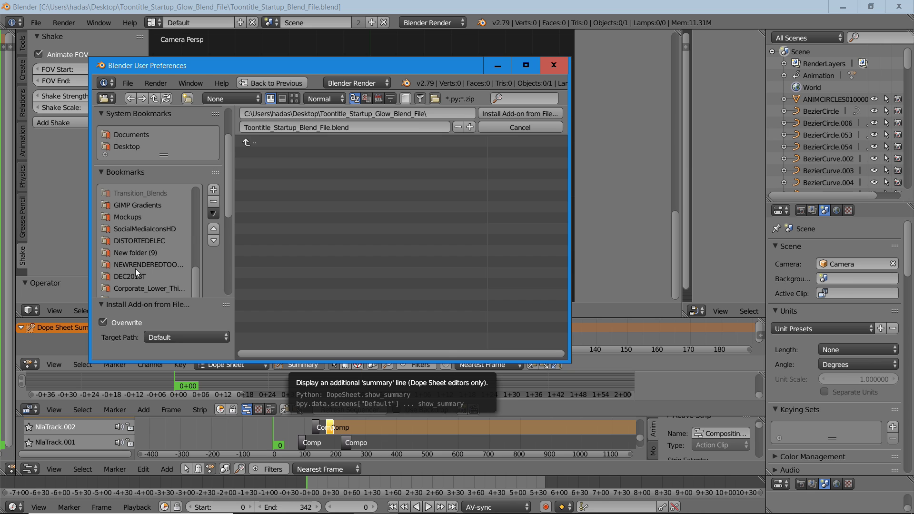
click(134, 273)
click(290, 217)
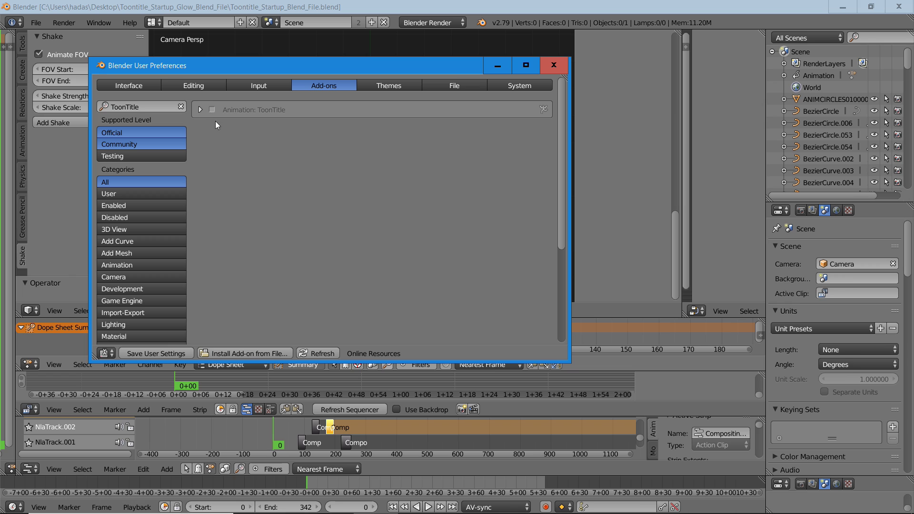
Enable Animation: ToonTitle and save the user settings.
click(213, 109)
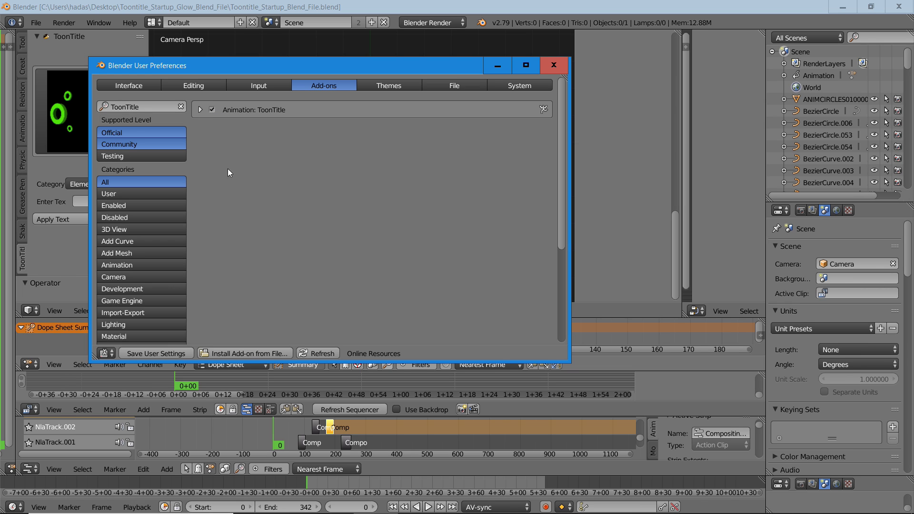
click(173, 354)
click(553, 64)
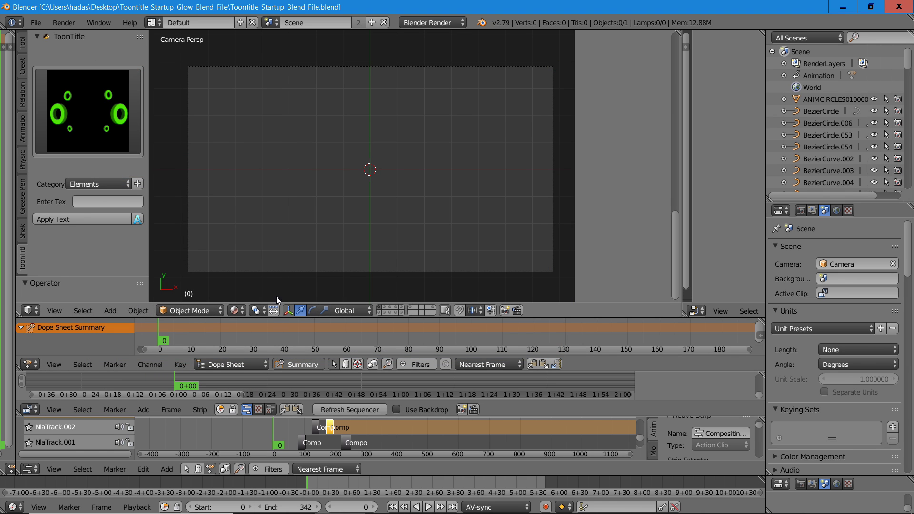
Add the purple Circles background from ToonTitle's Background category and scale it up to fill the camera frame.
click(87, 184)
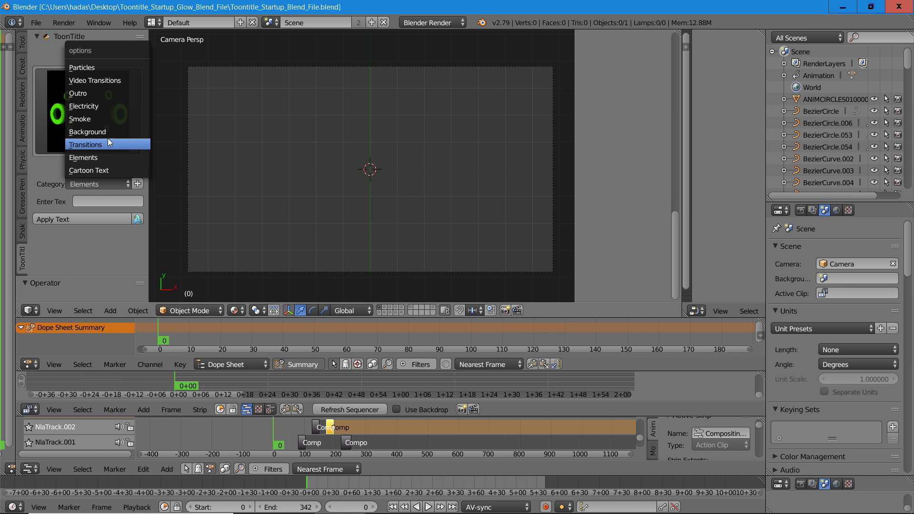
click(119, 132)
click(115, 122)
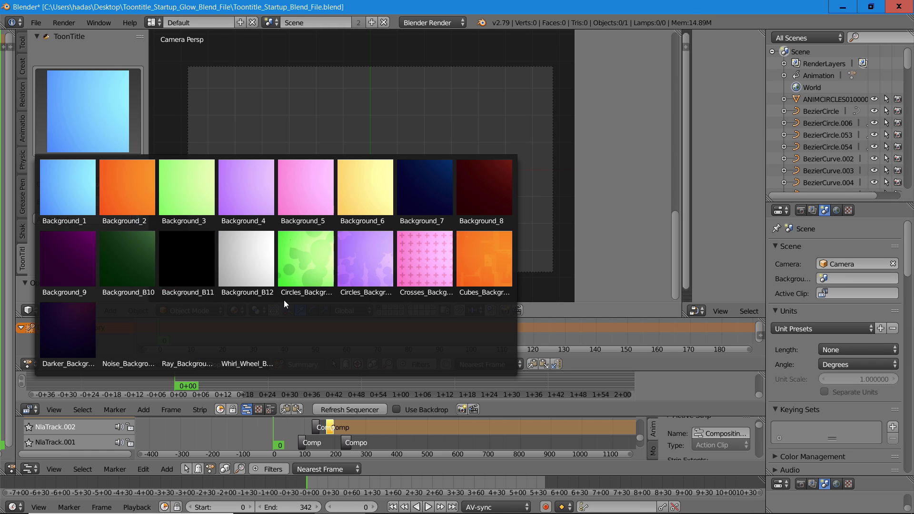
click(383, 264)
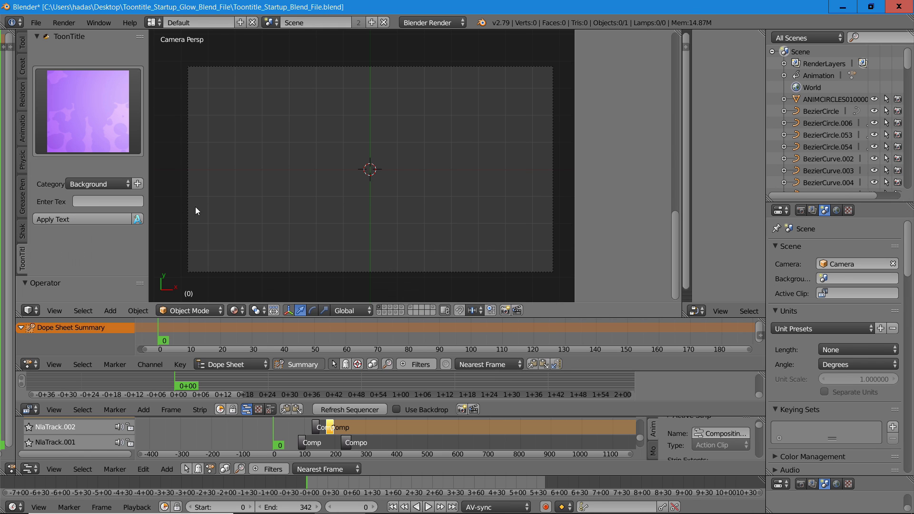
click(140, 183)
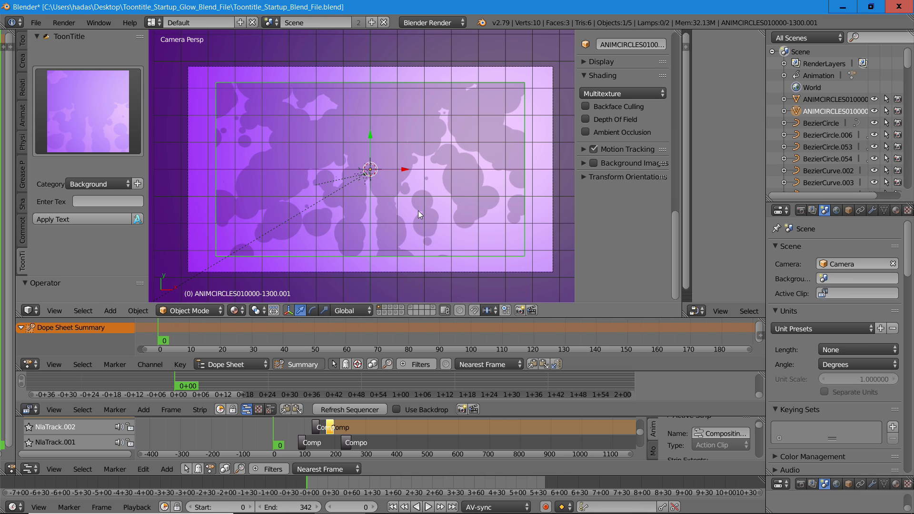
key(s)
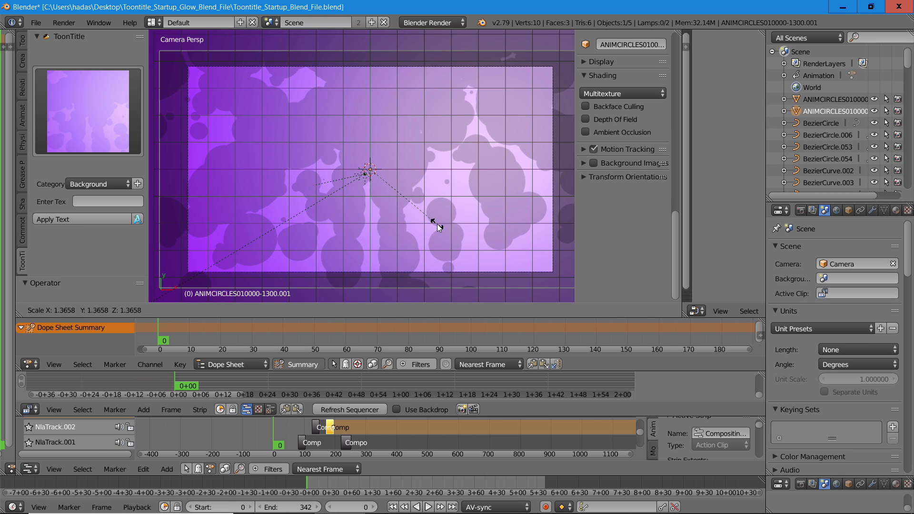
click(436, 215)
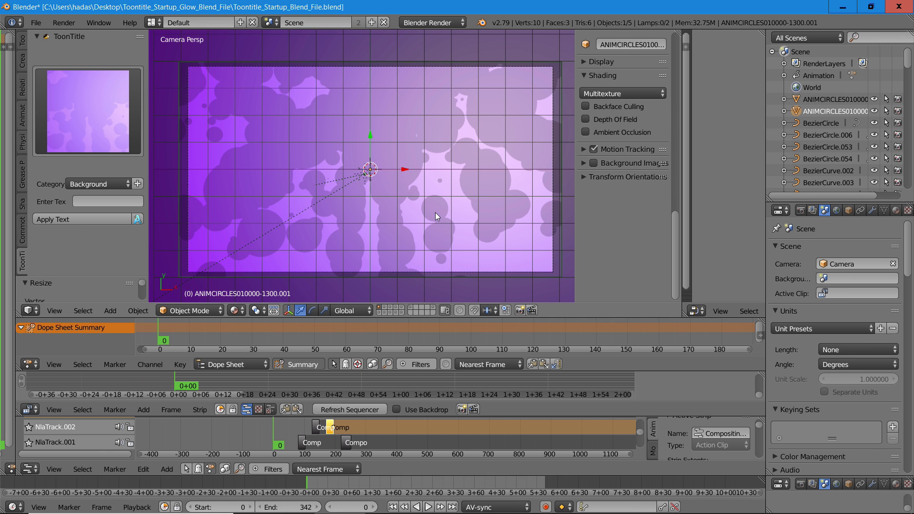
Change the Plane.000 material's diffuse colour from purple to blue.
right_click(514, 53)
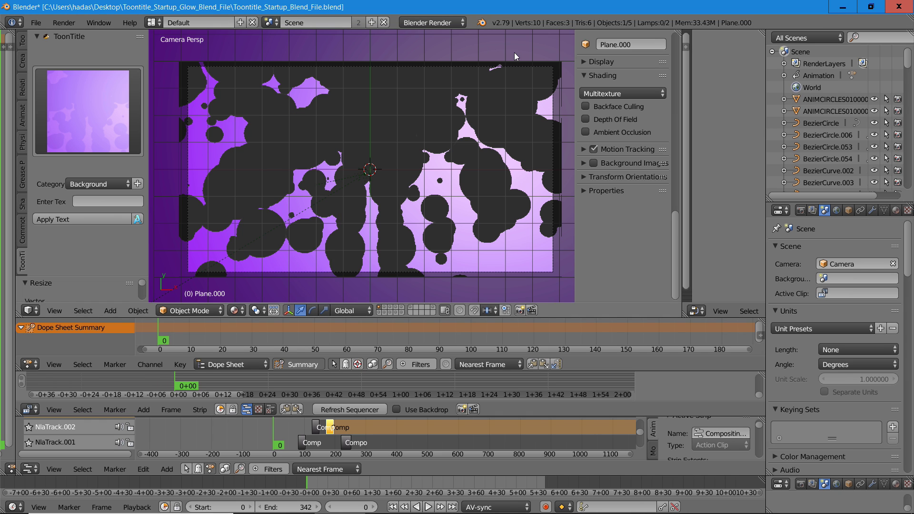
click(895, 210)
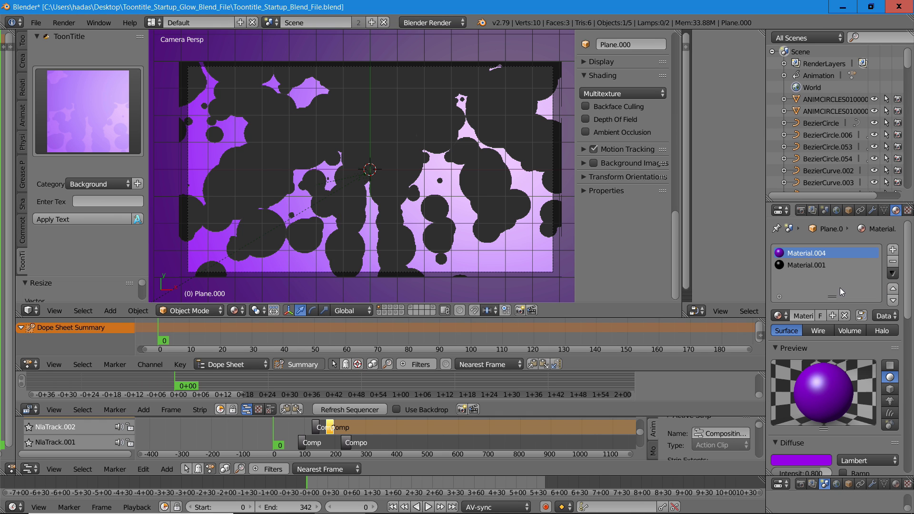
scroll(828, 360, down, 4)
click(817, 384)
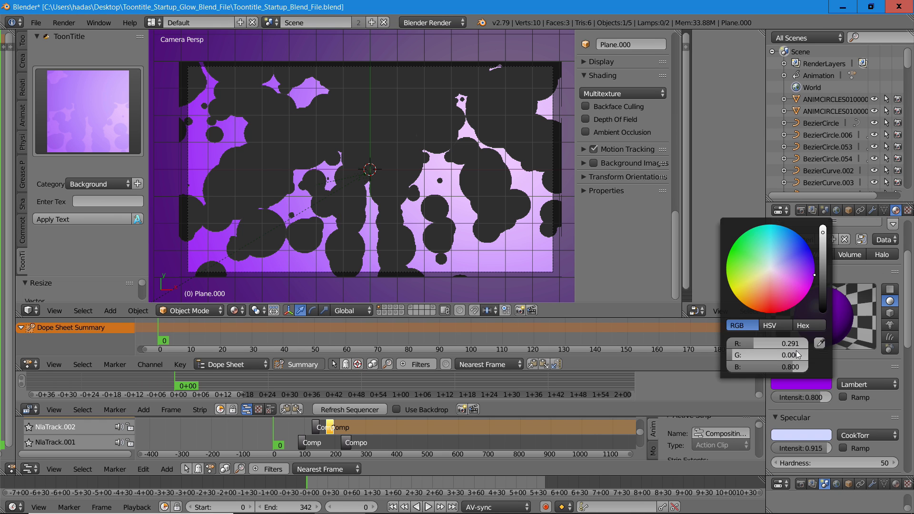
drag(802, 241, 803, 239)
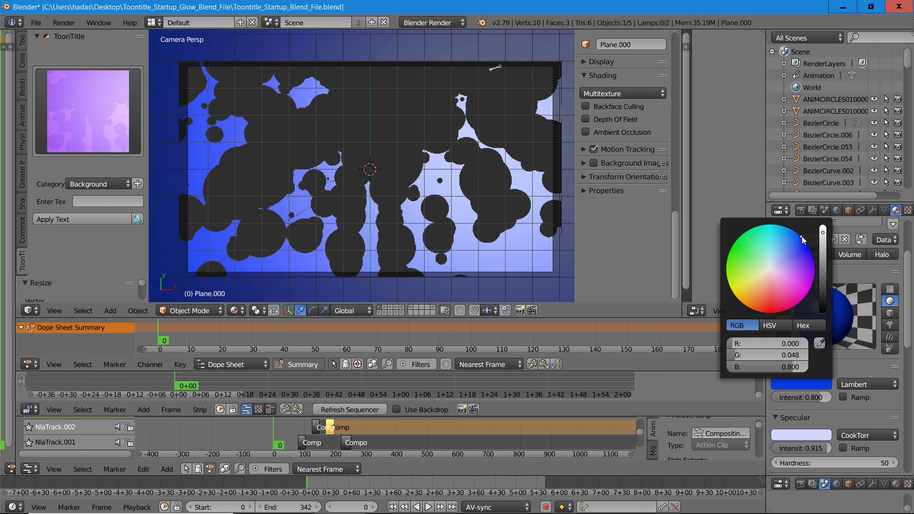
Set the specular colour to pale cyan (R 0.145, G 0.988, B 1.0), checking it in rendered shading.
click(797, 434)
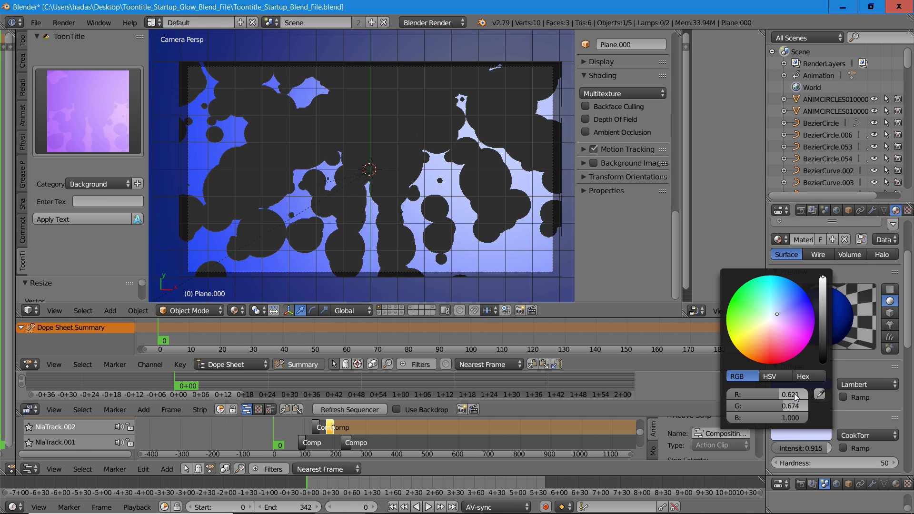
click(783, 287)
click(234, 310)
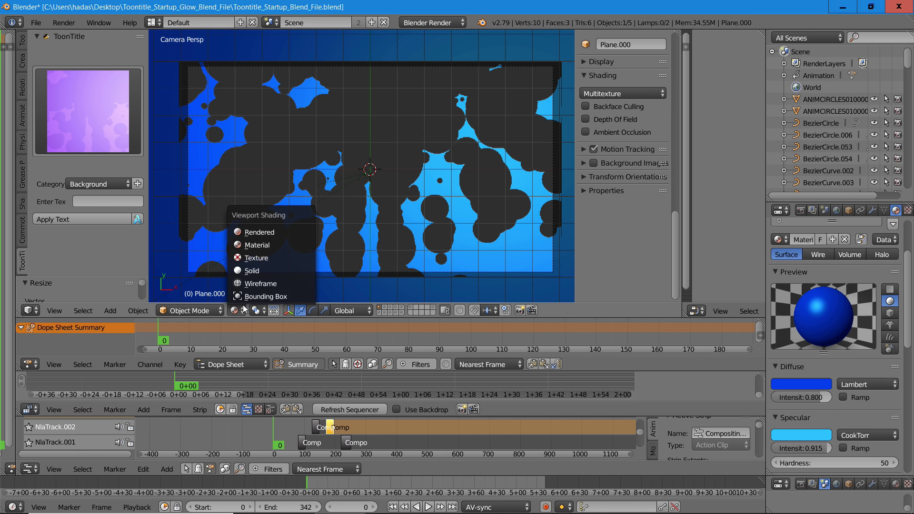
click(288, 232)
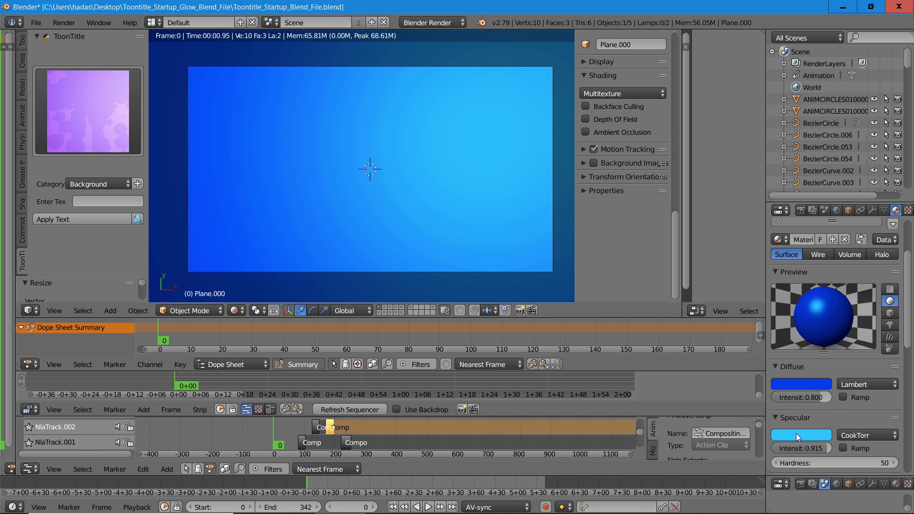
click(796, 434)
click(769, 293)
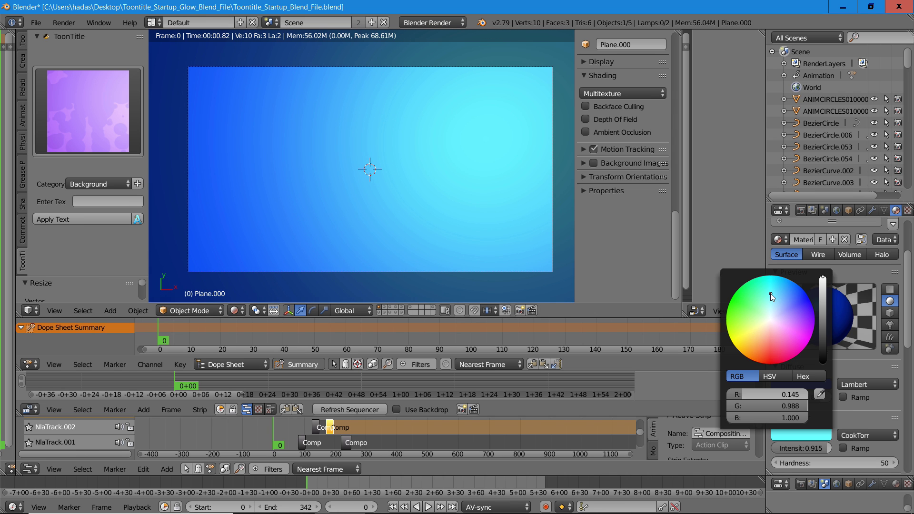
Switch the viewport shading to Material.
click(254, 312)
click(268, 241)
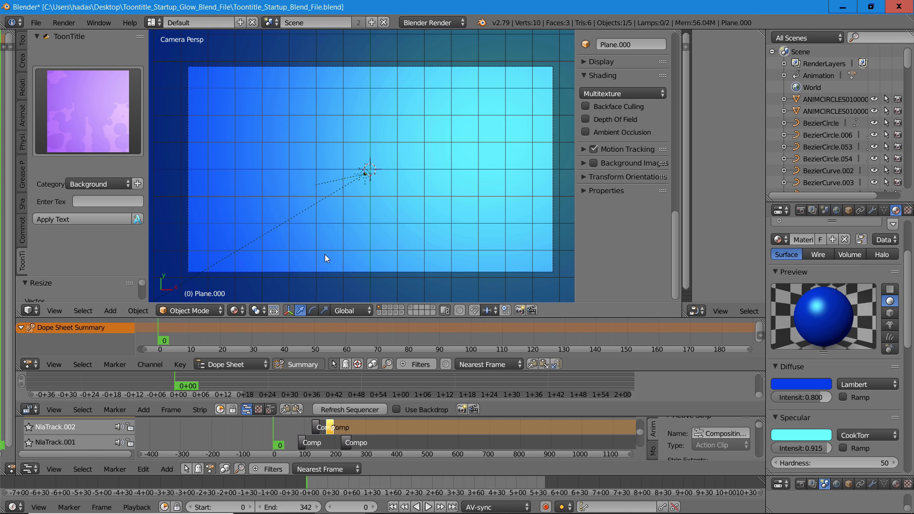
scroll(375, 214, down, 3)
Set the circles plane's movie texture start frame to -188.
right_click(377, 192)
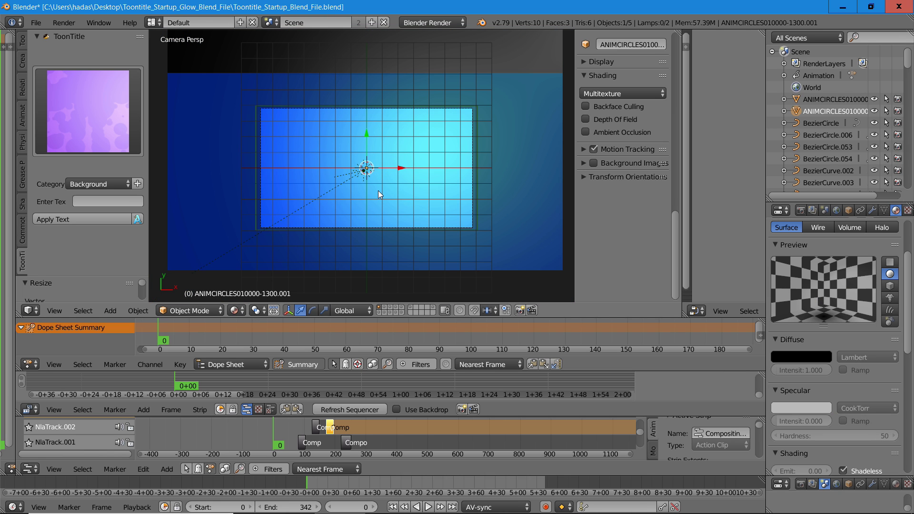
click(908, 210)
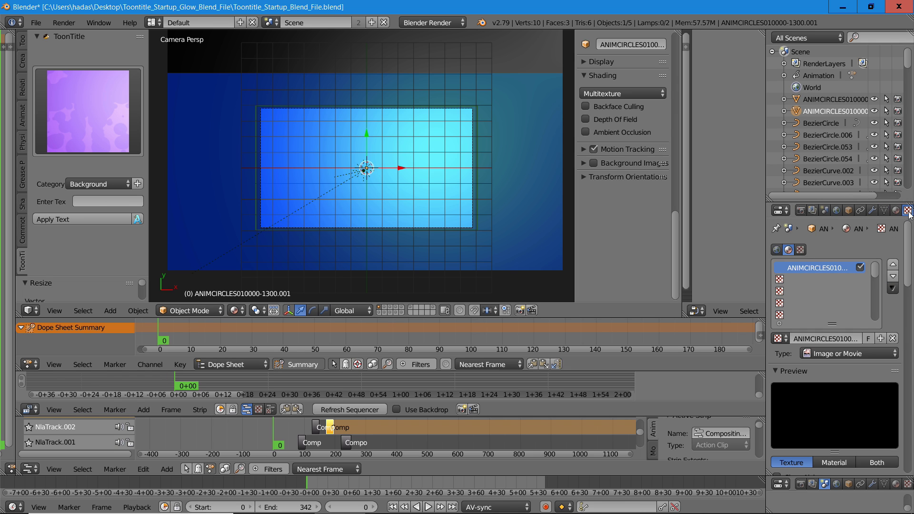
scroll(838, 350, down, 4)
scroll(840, 389, down, 4)
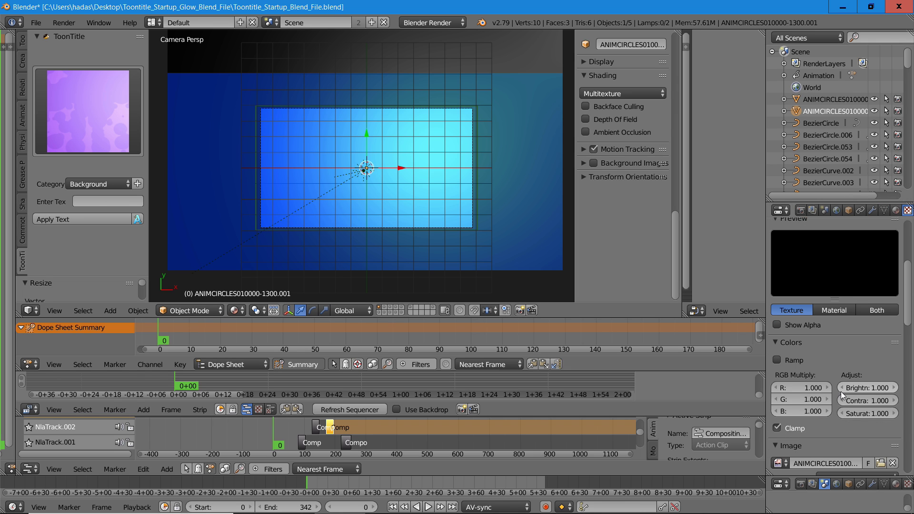
scroll(848, 329, down, 4)
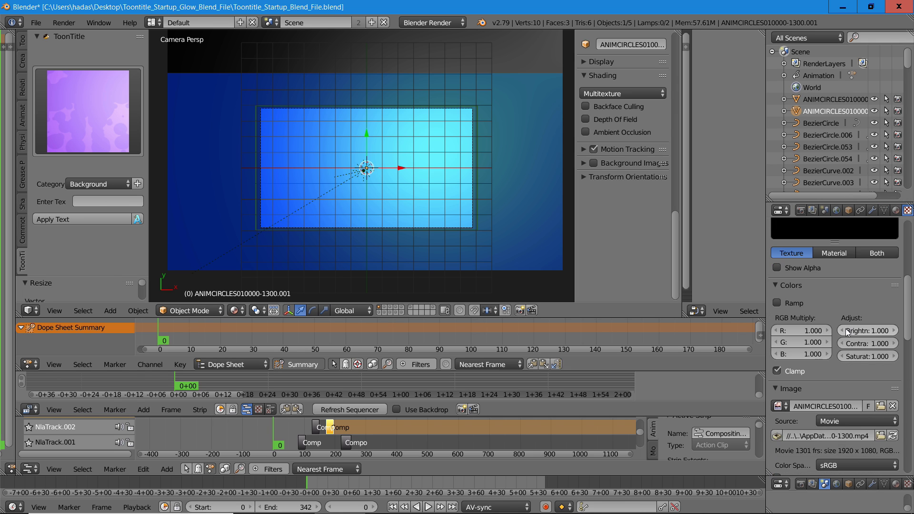
scroll(837, 334, down, 9)
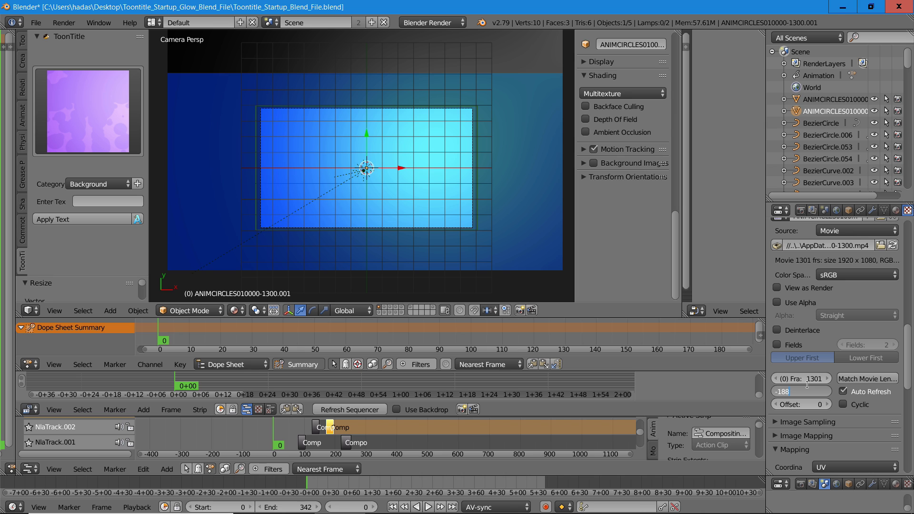
key(Return)
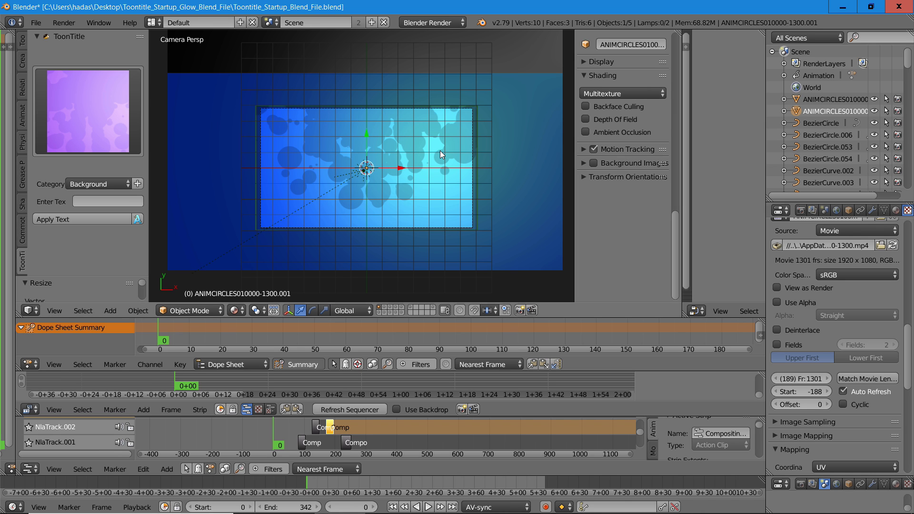
Scrub the timeline to preview the circles animation, then return to frame 0.
drag(310, 484, 325, 487)
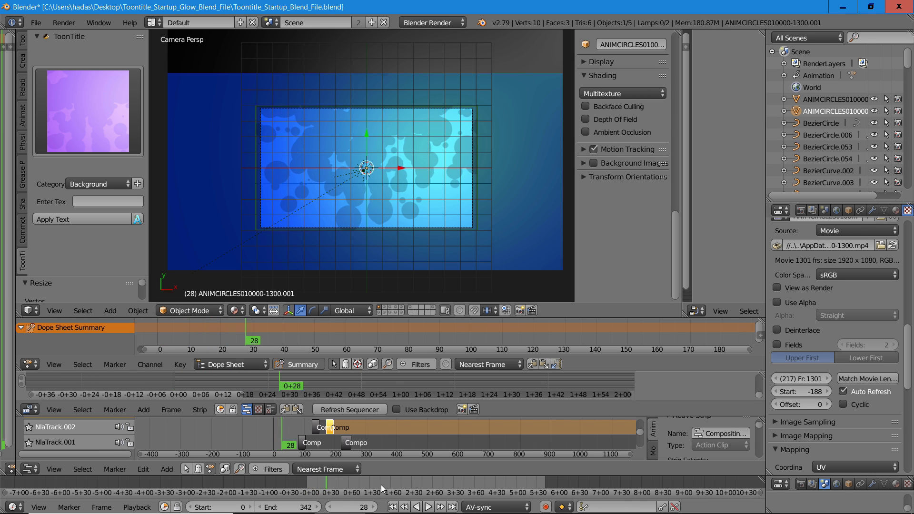
click(304, 482)
click(111, 183)
click(111, 183)
click(109, 184)
Add the Text_Style_B32 title from the Cartoon Text category to the scene.
click(89, 169)
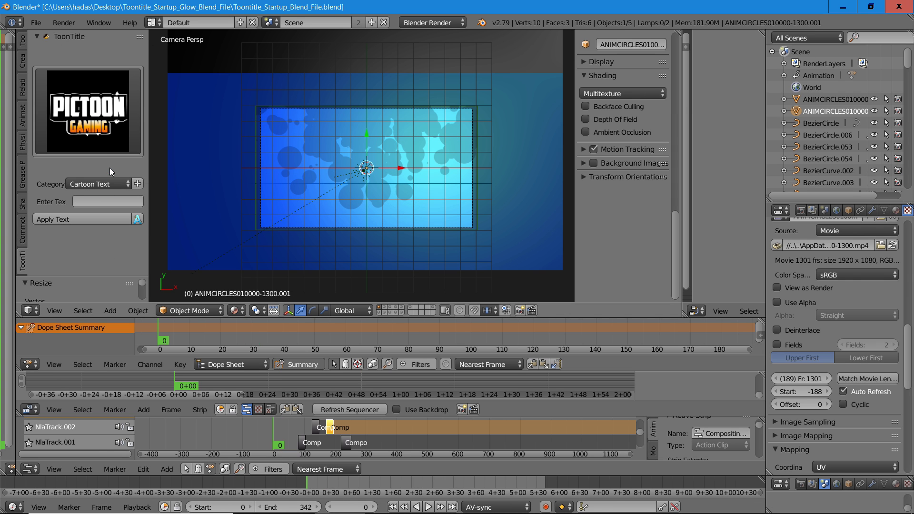
click(88, 110)
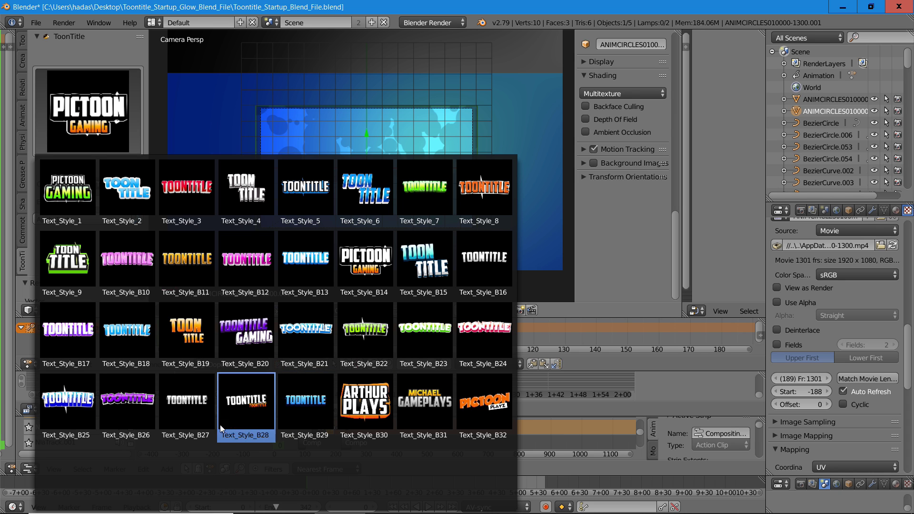
click(497, 409)
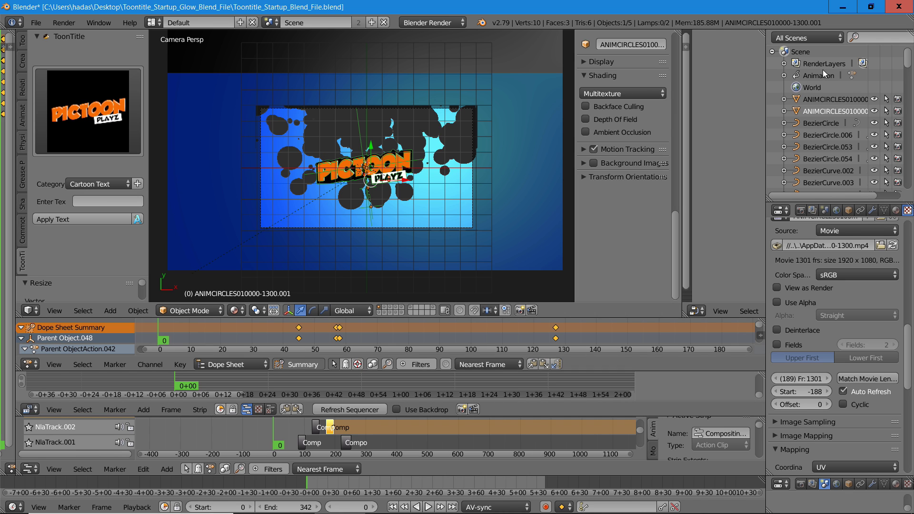
Set the Outliner display to Groups and expand the Text_Style_B32 group.
click(827, 38)
click(795, 130)
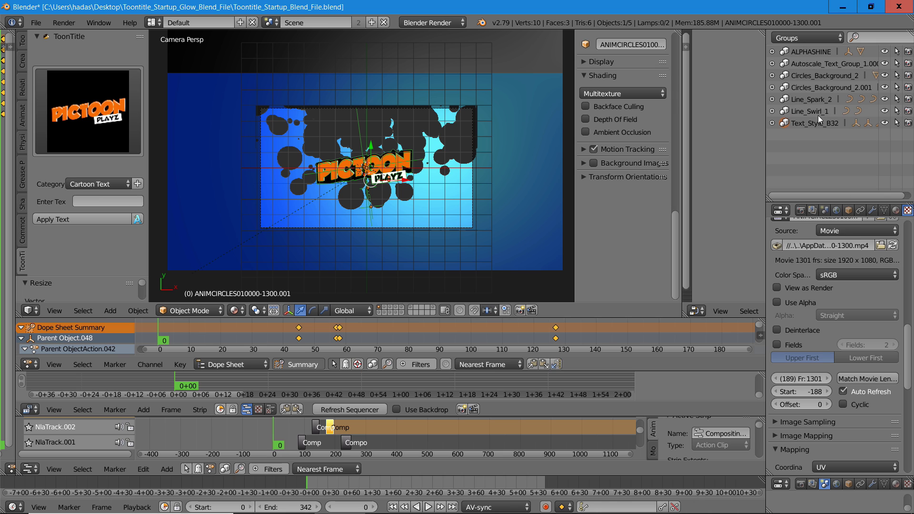
click(772, 122)
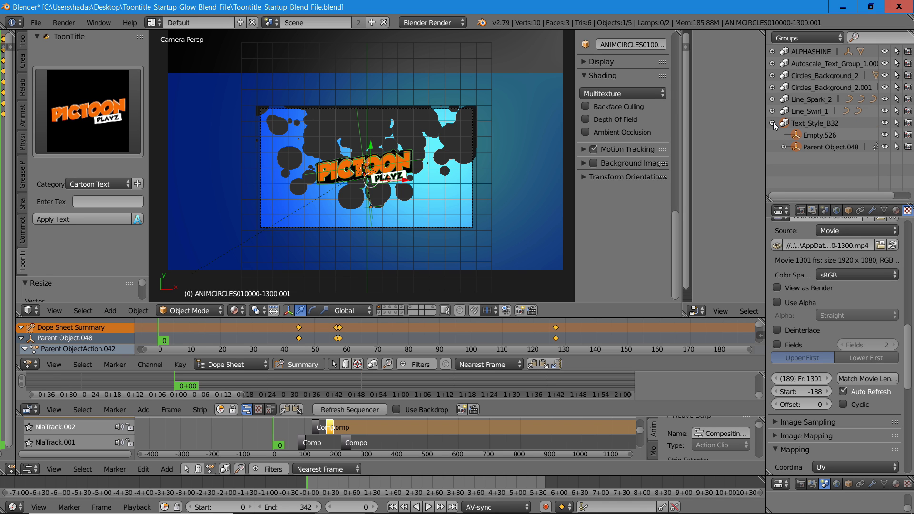
Enter JAXON as the title text and apply it to the Text.357 layer.
click(783, 146)
scroll(804, 157, down, 3)
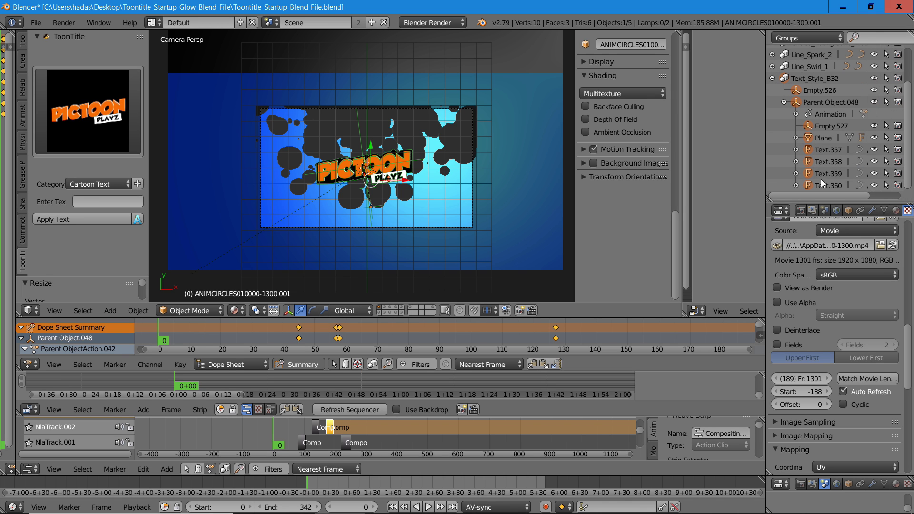
click(822, 149)
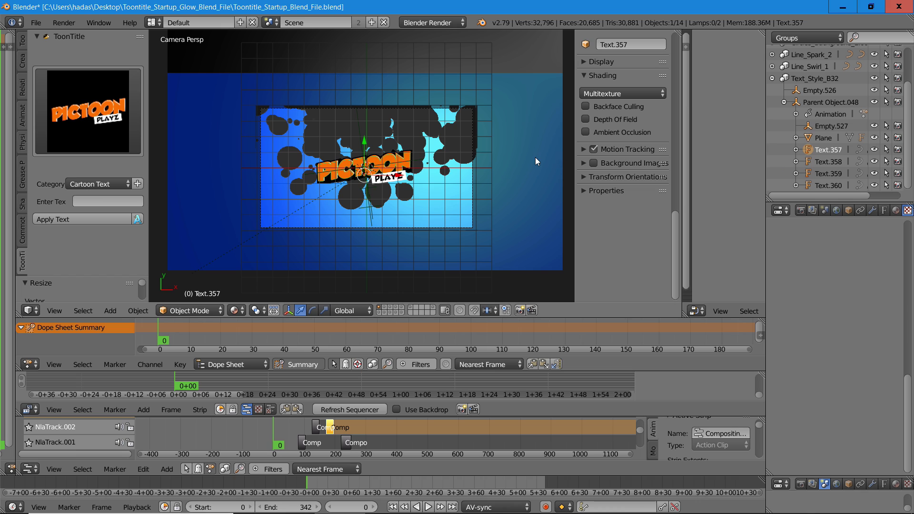
click(85, 200)
key(Return)
click(88, 221)
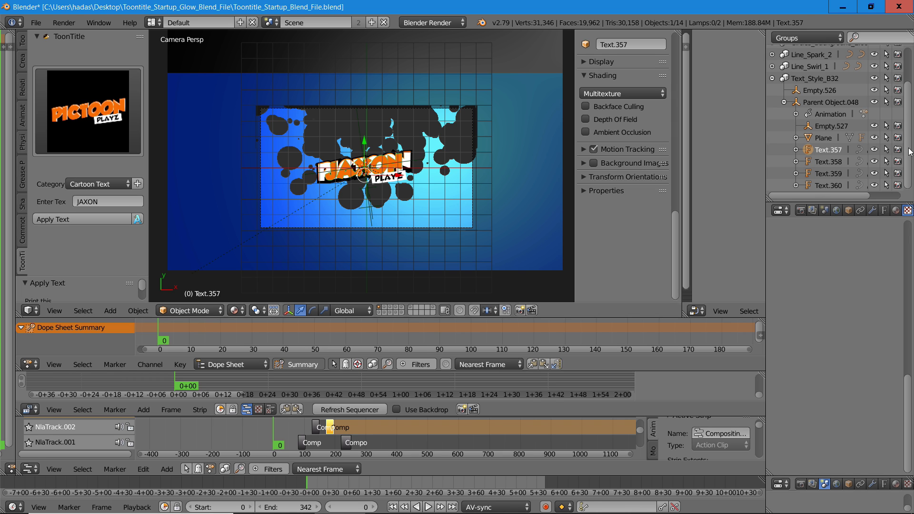
Apply JAXON to Text.358, Text.359 and Text.360, then play the animation with Alt+A.
click(827, 158)
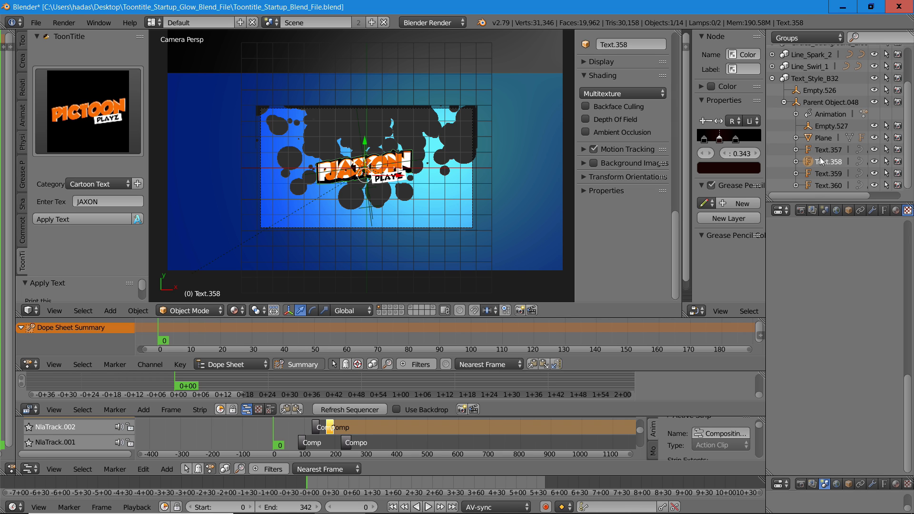
click(95, 217)
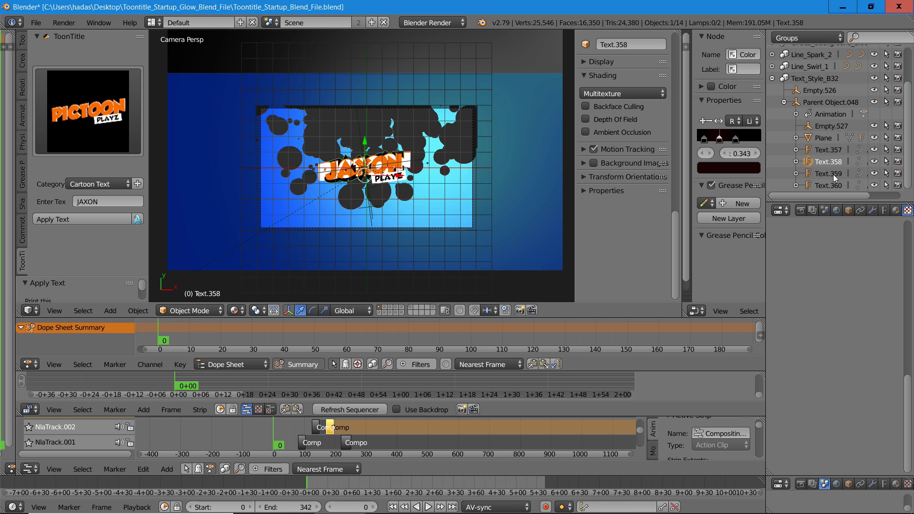
click(830, 173)
click(77, 218)
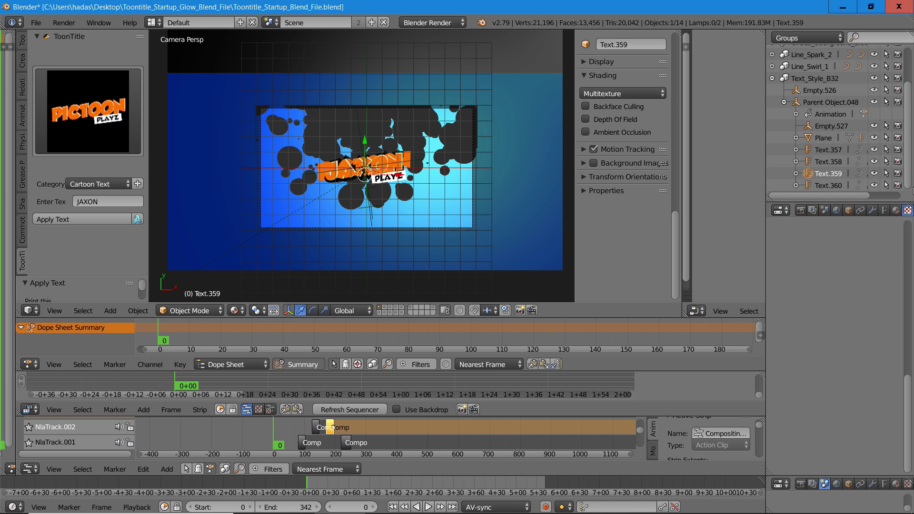
click(826, 185)
click(67, 213)
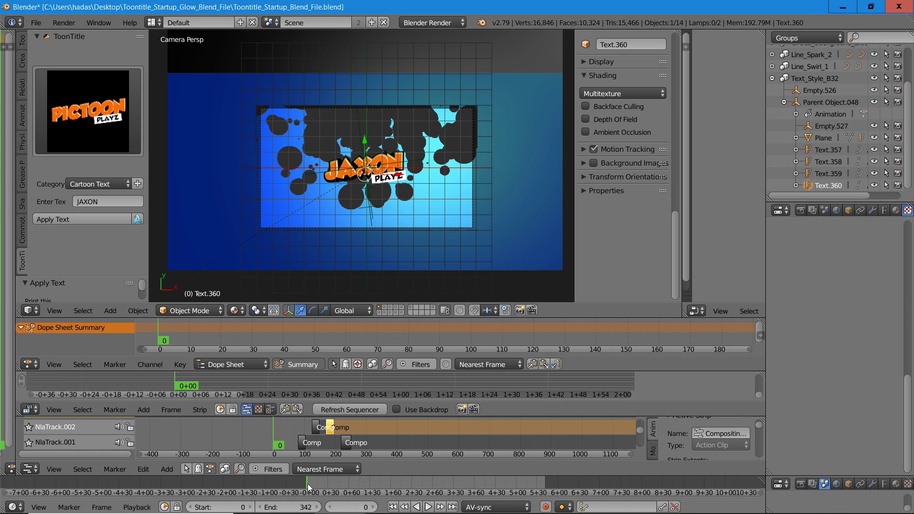
key(alt+a)
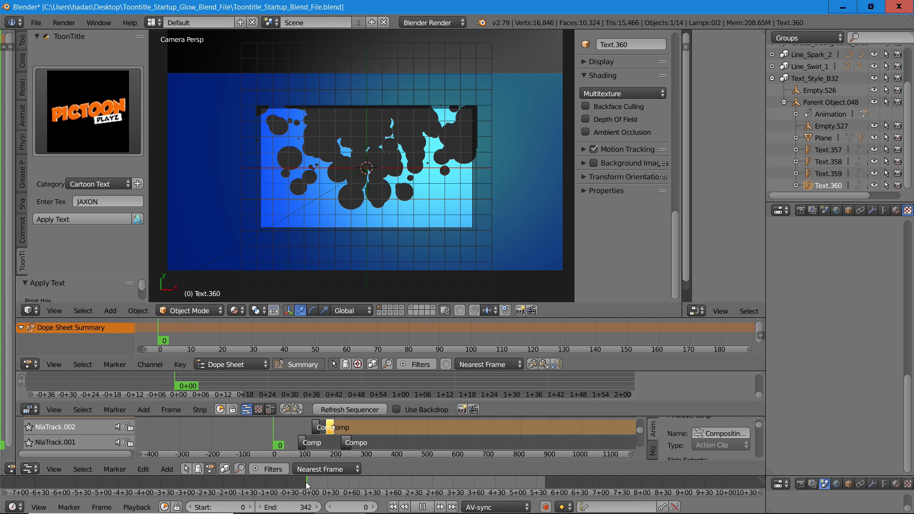
Stop playback, then add the Circle_Open_1 transition from the Video Transitions category.
key(alt+a)
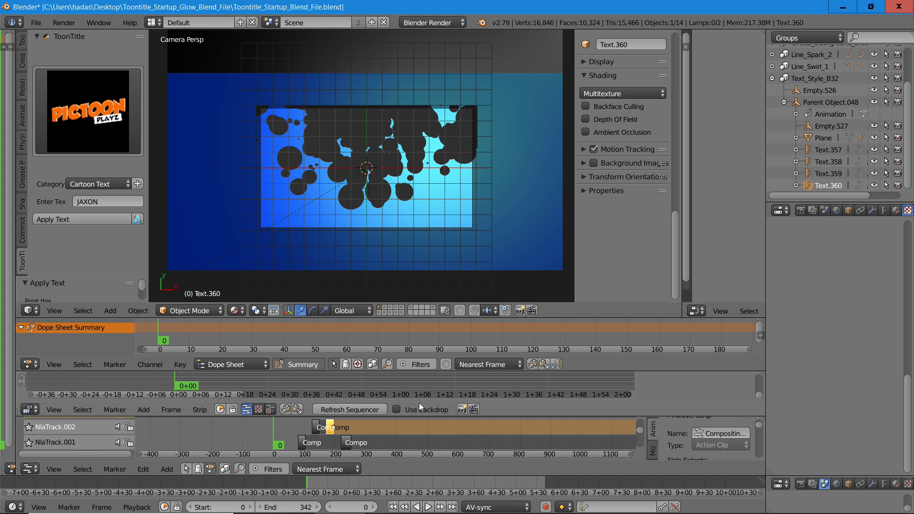
click(108, 183)
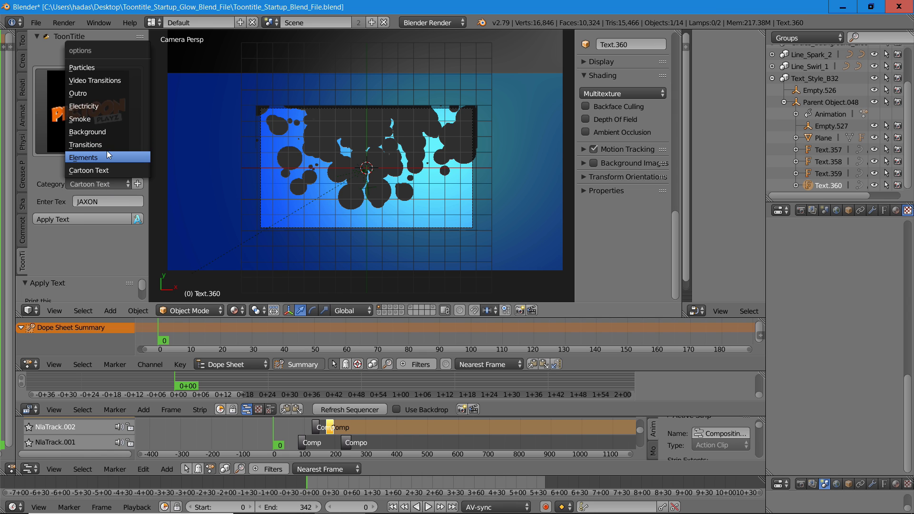
click(121, 81)
click(112, 123)
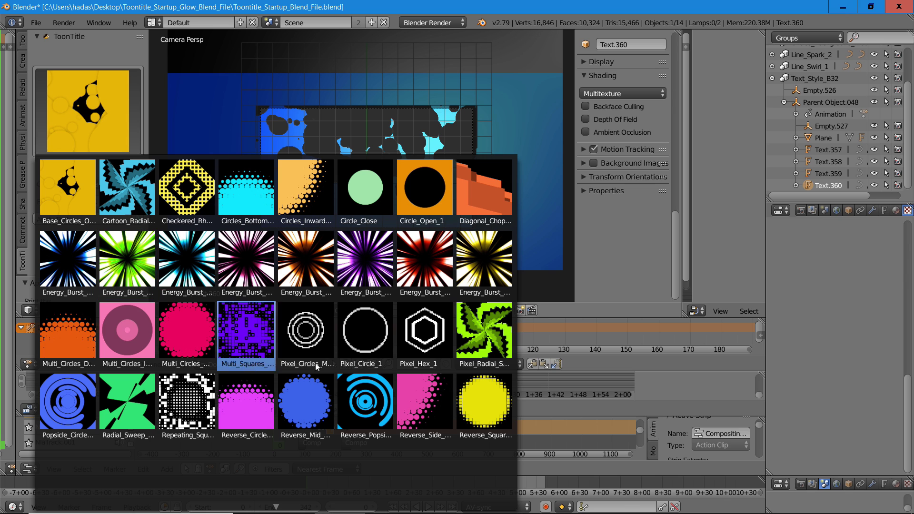
click(424, 193)
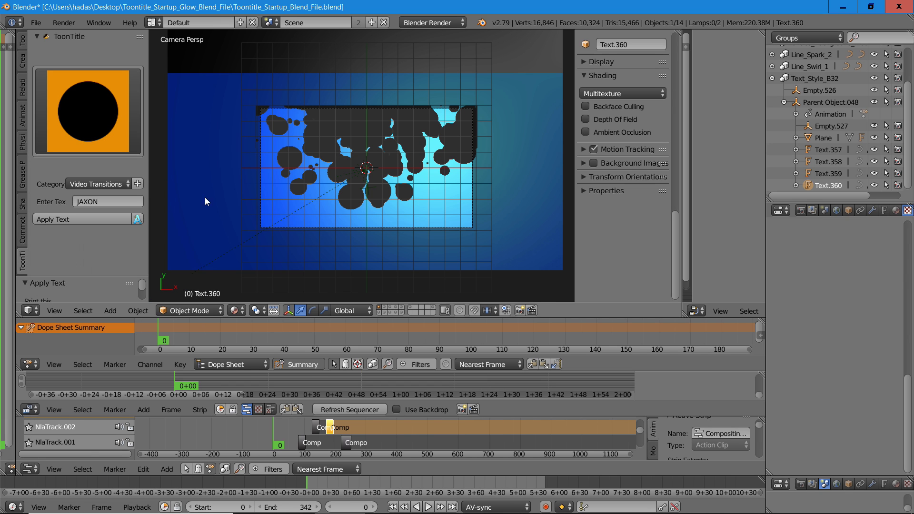
click(138, 184)
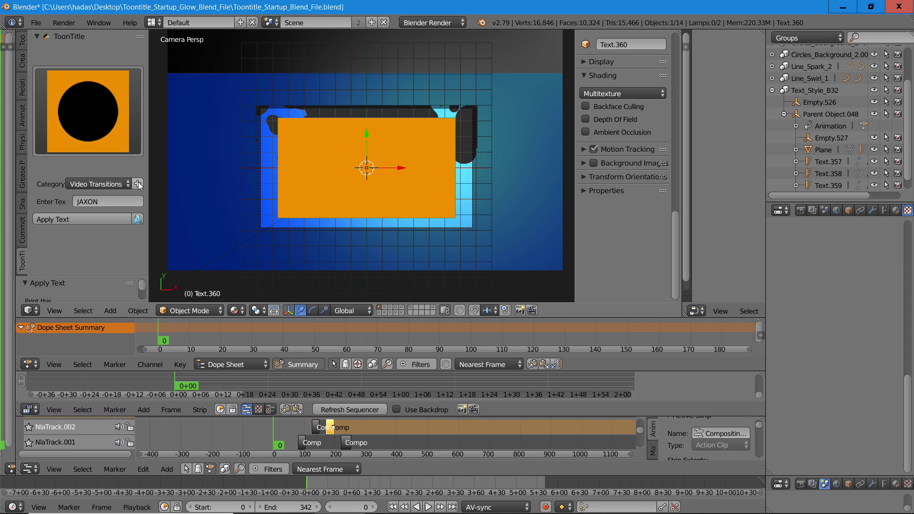
Scale up the orange Circle_Open plane and nudge it into place over the camera frame.
click(138, 184)
key(s)
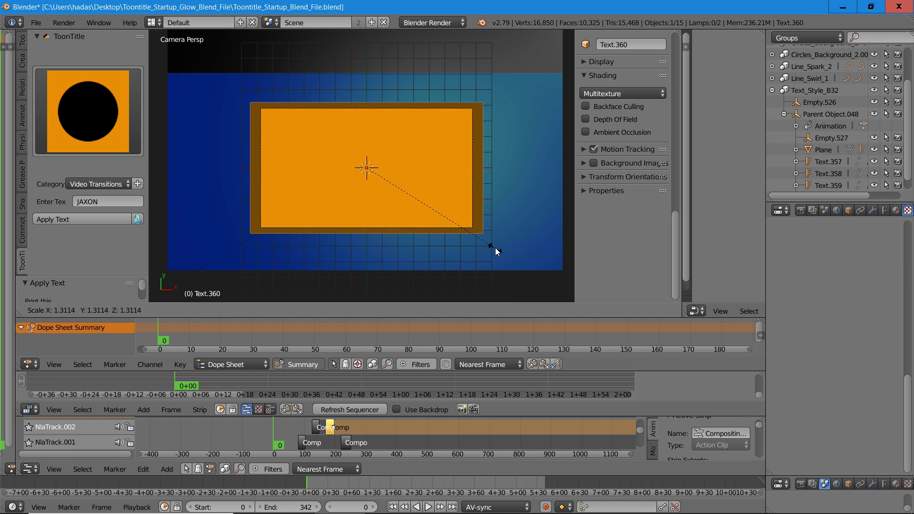
click(495, 248)
key(g)
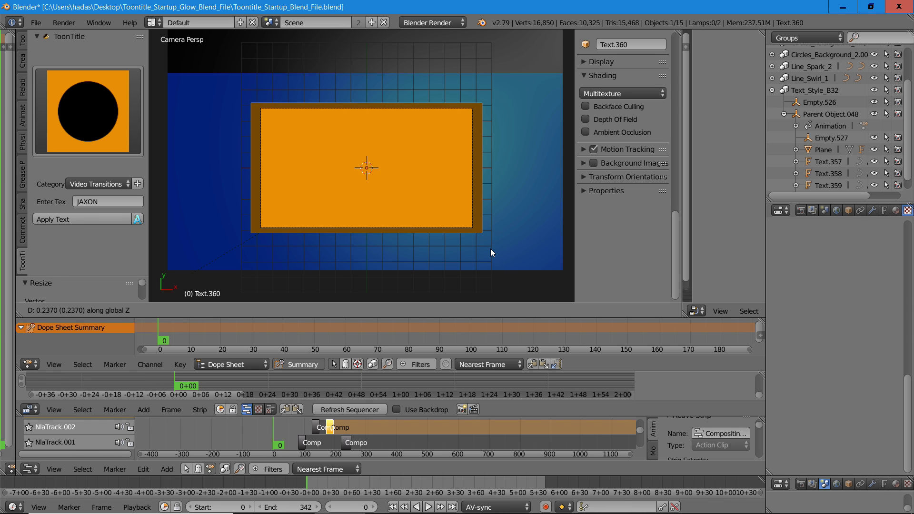
click(490, 249)
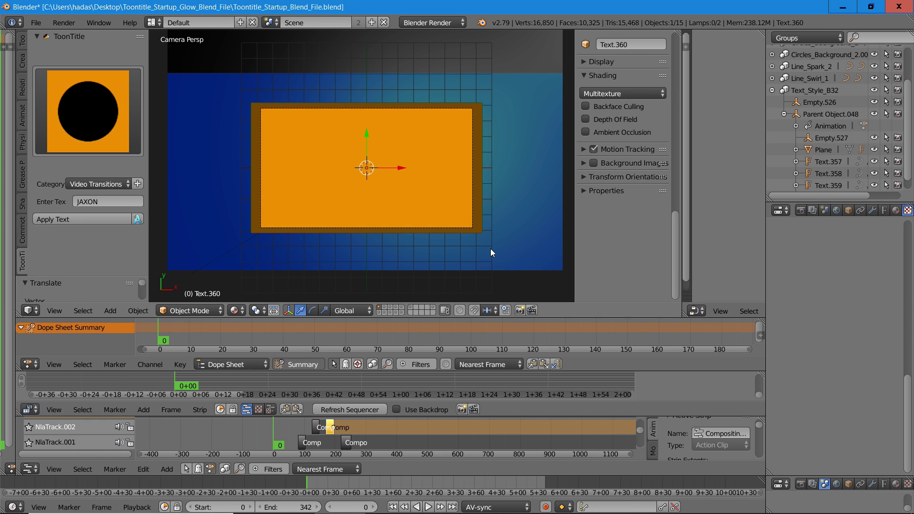
Change the Circle_Open diffuse colour from orange to green (R 0.053, G 0.8, B 0).
right_click(456, 193)
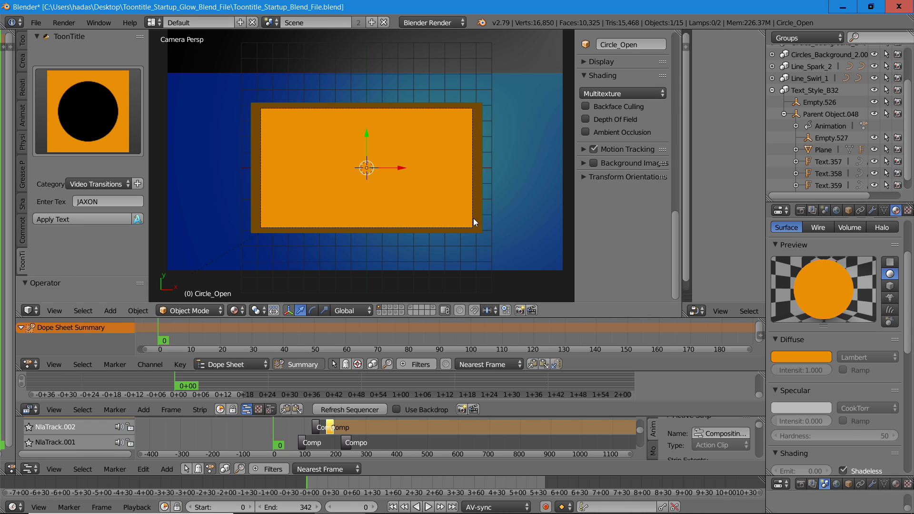
click(801, 357)
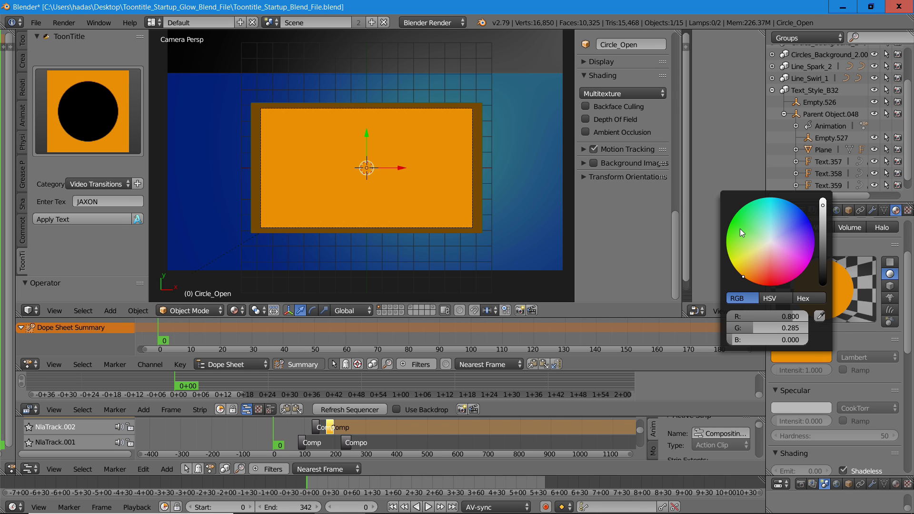
drag(768, 248, 727, 230)
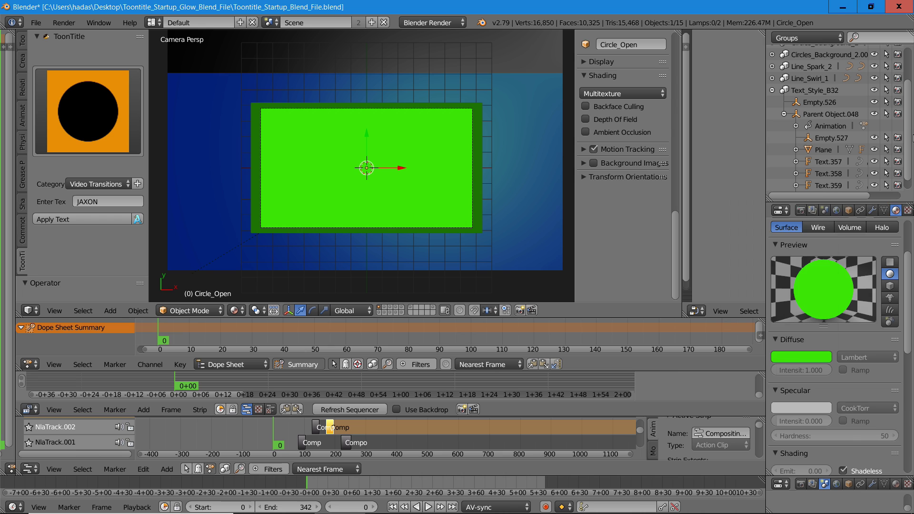
click(908, 210)
scroll(824, 355, up, 2)
scroll(824, 355, up, 1)
scroll(801, 368, down, 2)
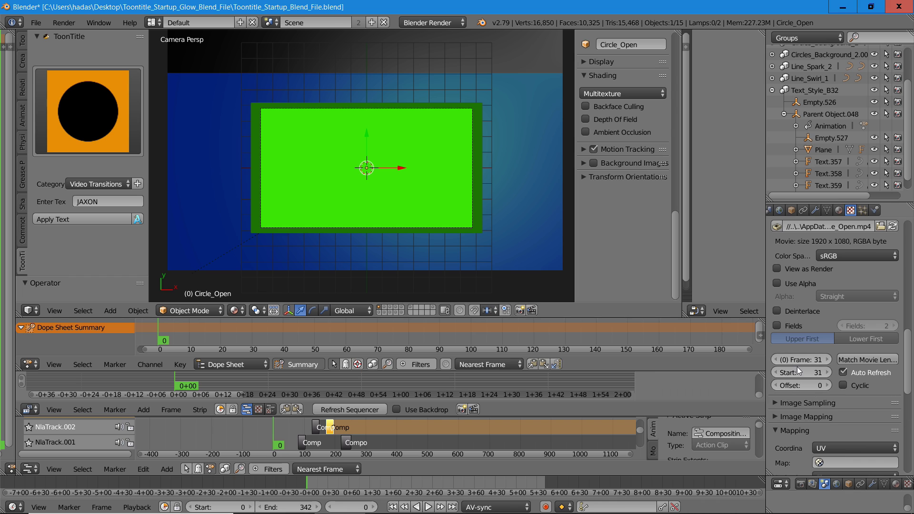
Set the transition movie's start frame to 53 and preview the playback around frame 52-60.
click(800, 370)
text(53)
key(Return)
key(alt+a)
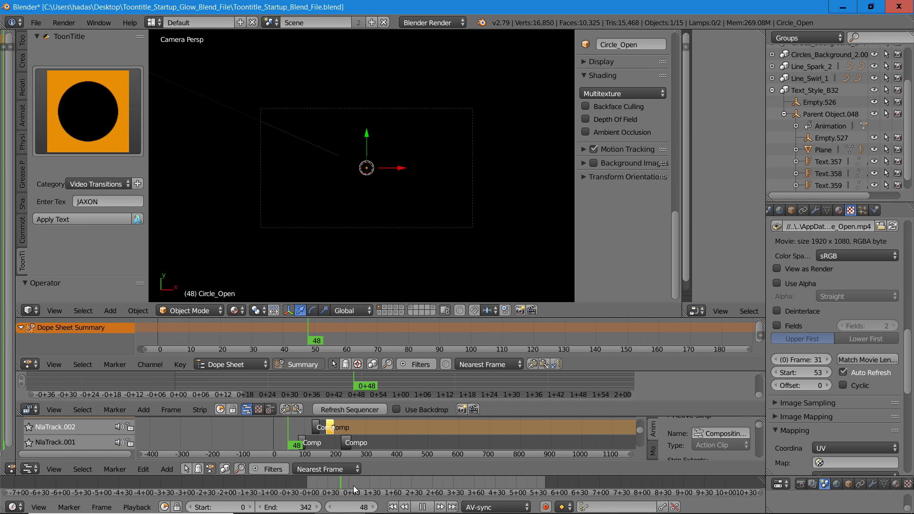
drag(362, 484, 336, 482)
key(alt+a)
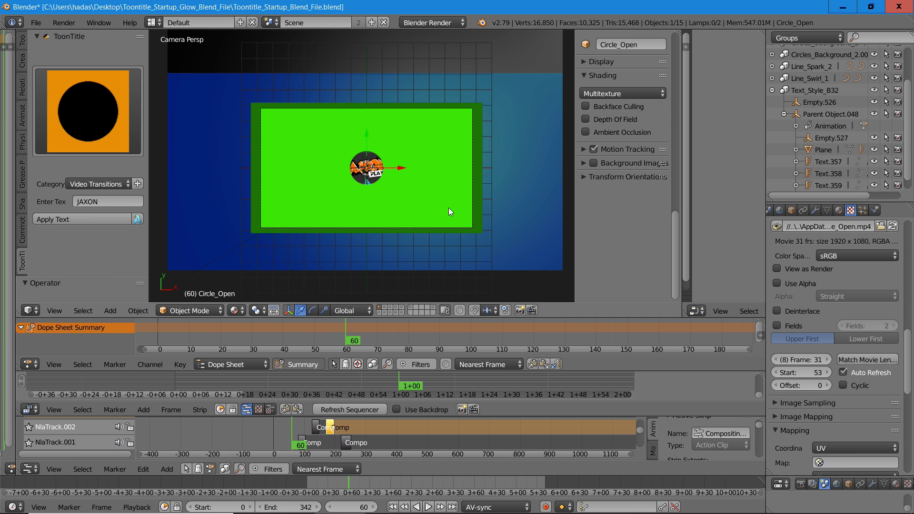
Move Circle_Open along Z and scale it to overfill the camera view, then replay.
key(g)
key(z)
click(453, 193)
key(s)
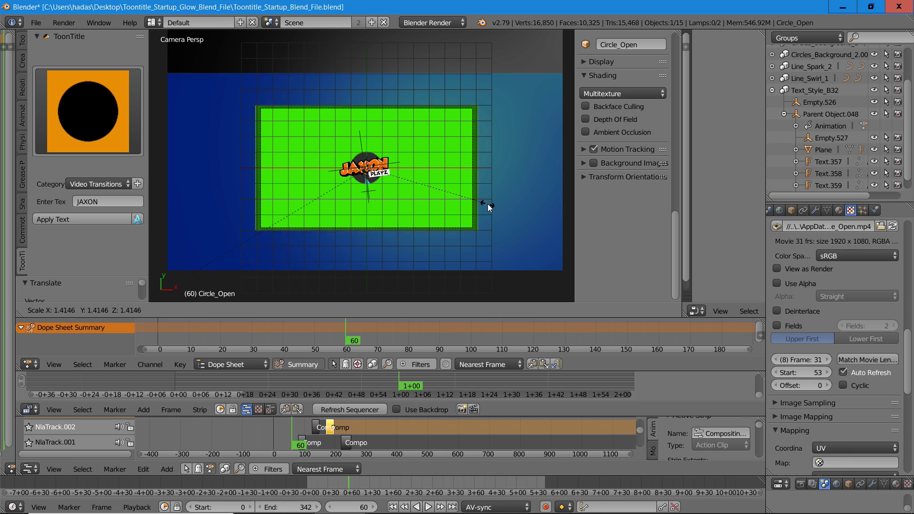
click(488, 203)
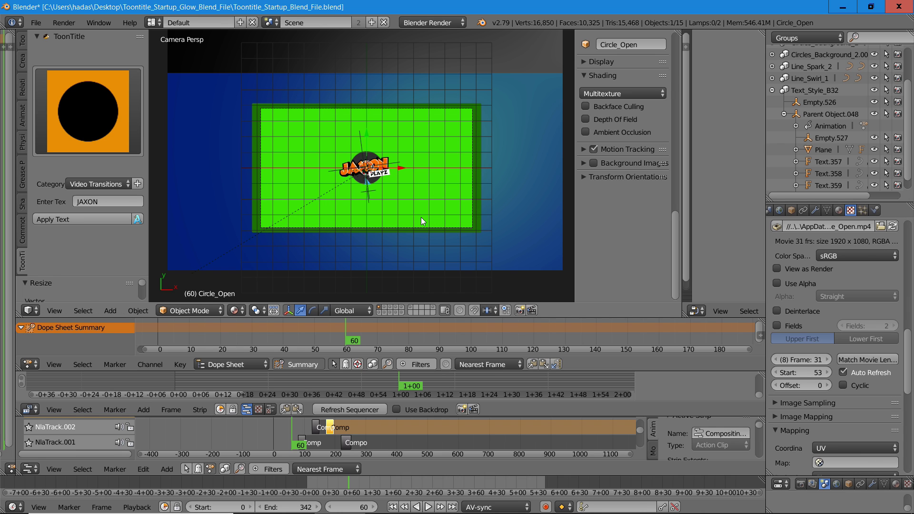
key(alt+a)
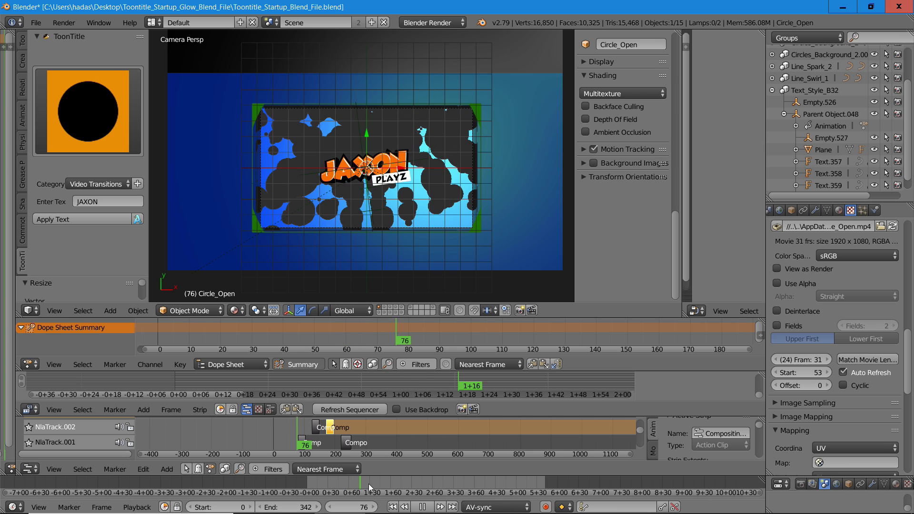
Add the Repeating_Squares transition from the ToonTitle gallery to the scene.
click(71, 119)
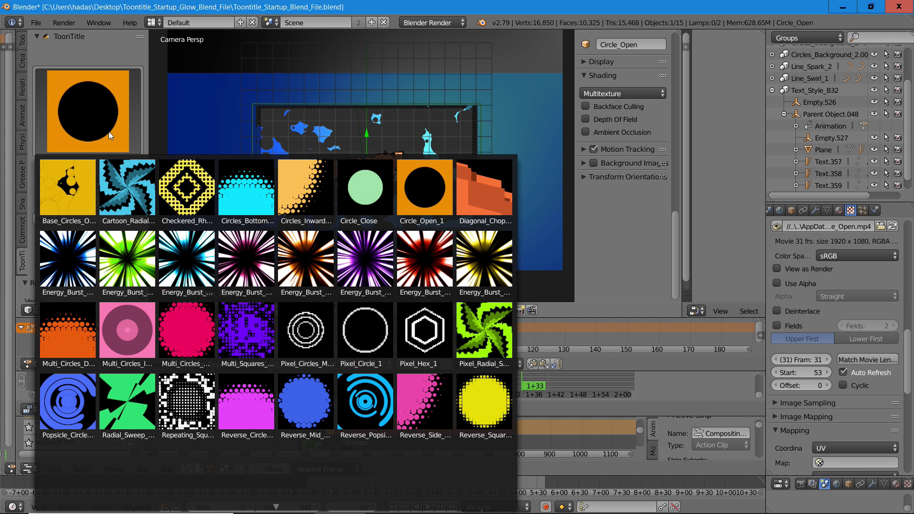
scroll(283, 509, down, 2)
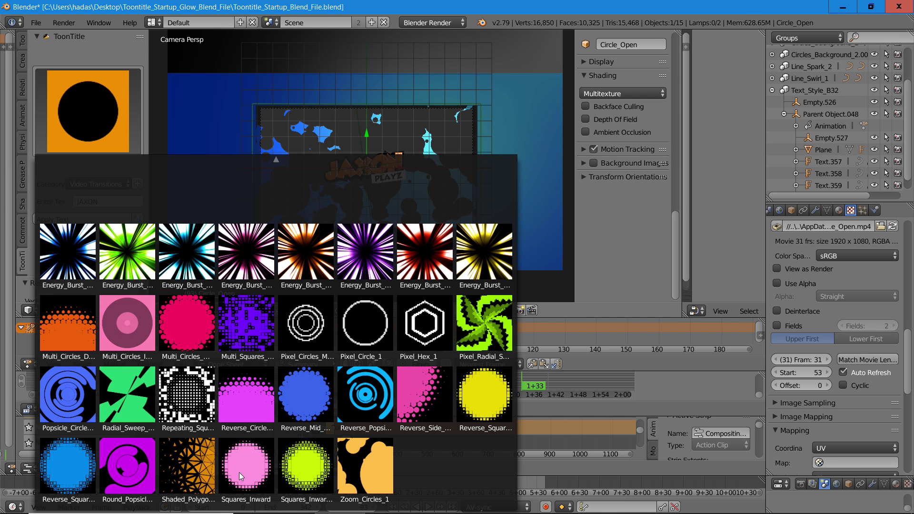
click(188, 396)
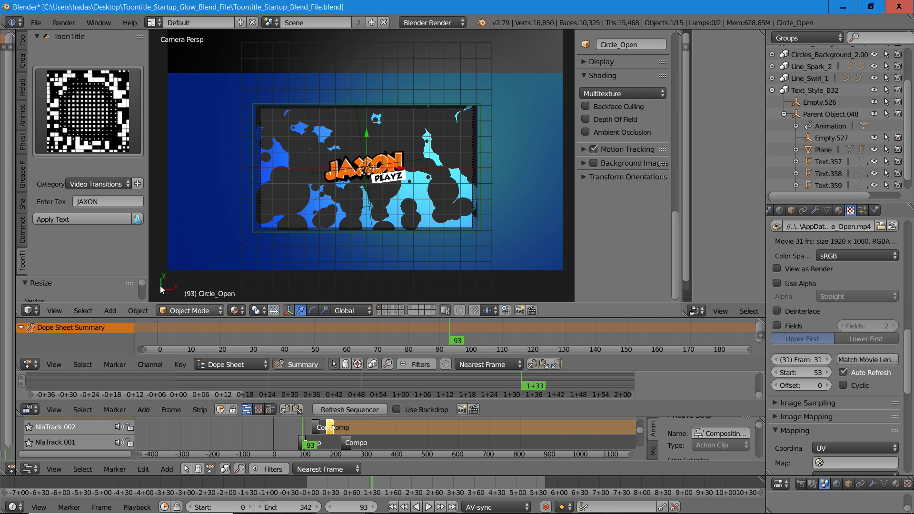
click(137, 184)
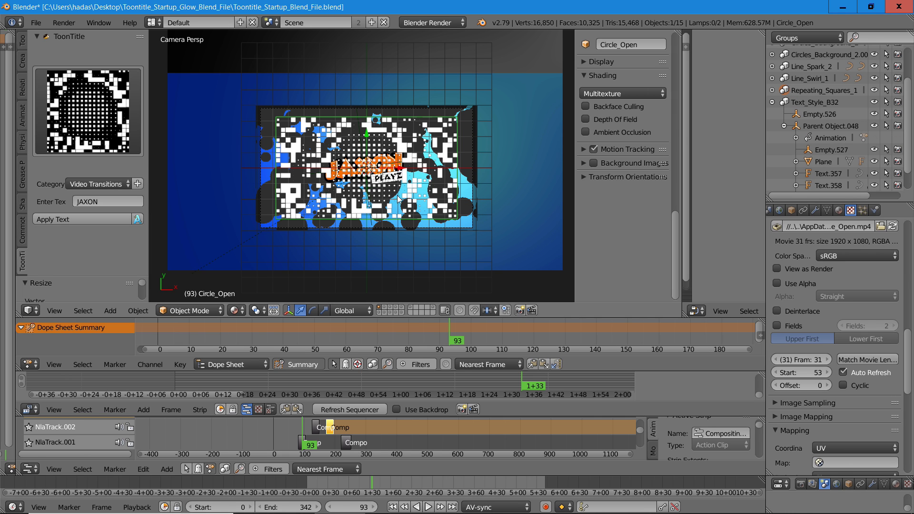
Move Repeating_Squares_1 along Z, scale it to fill the camera frame, and select its pattern plane.
key(g)
key(z)
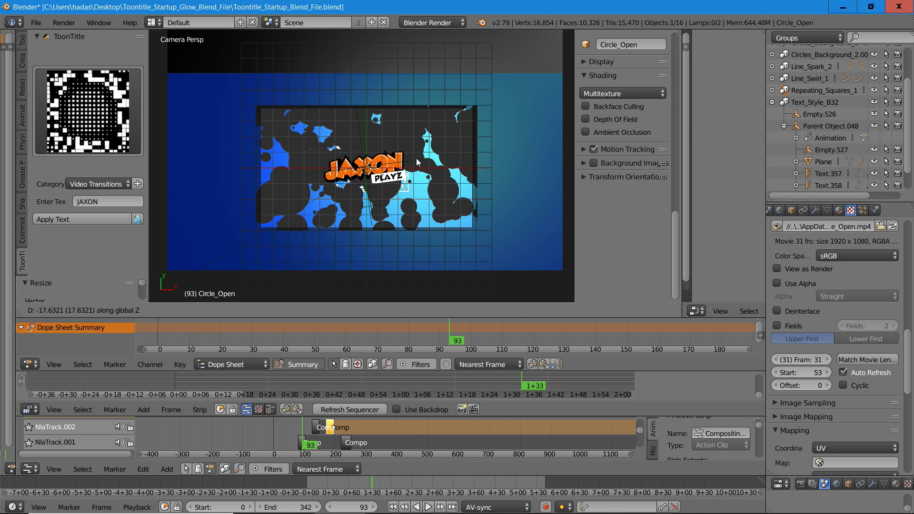
click(420, 168)
key(s)
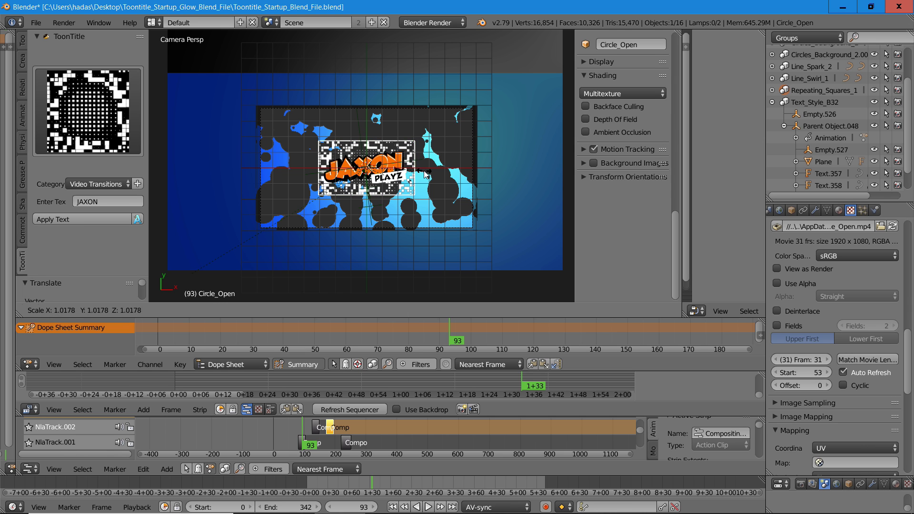
click(488, 217)
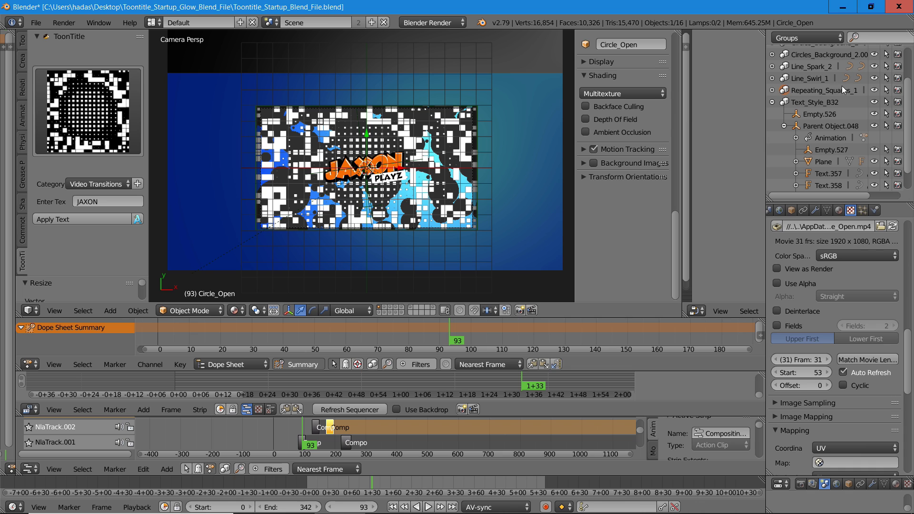
click(771, 90)
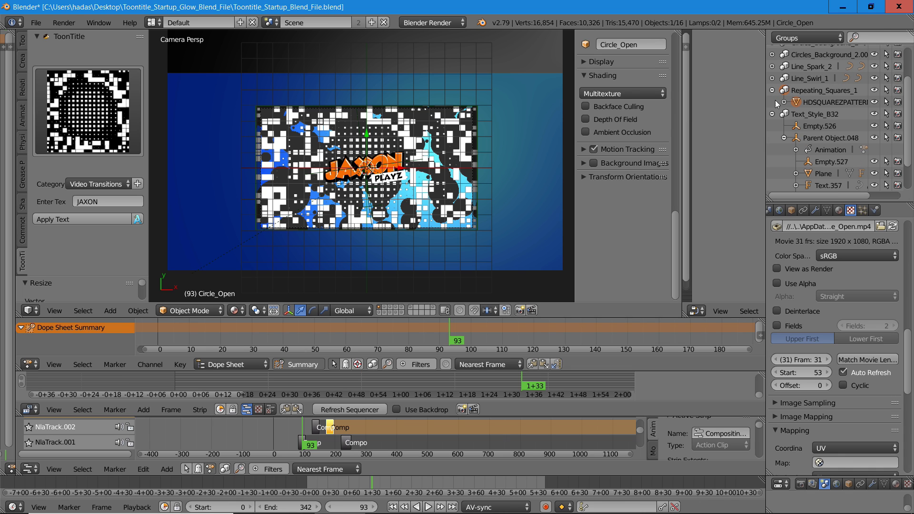
click(816, 104)
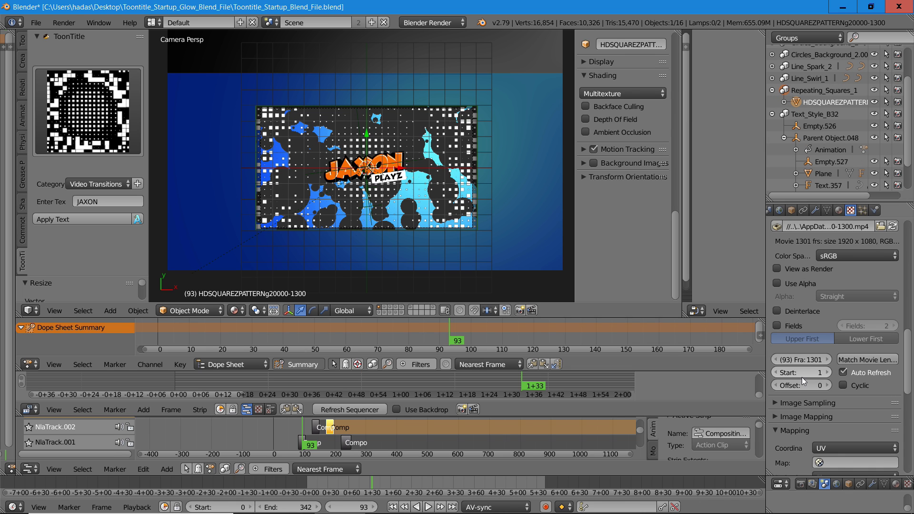